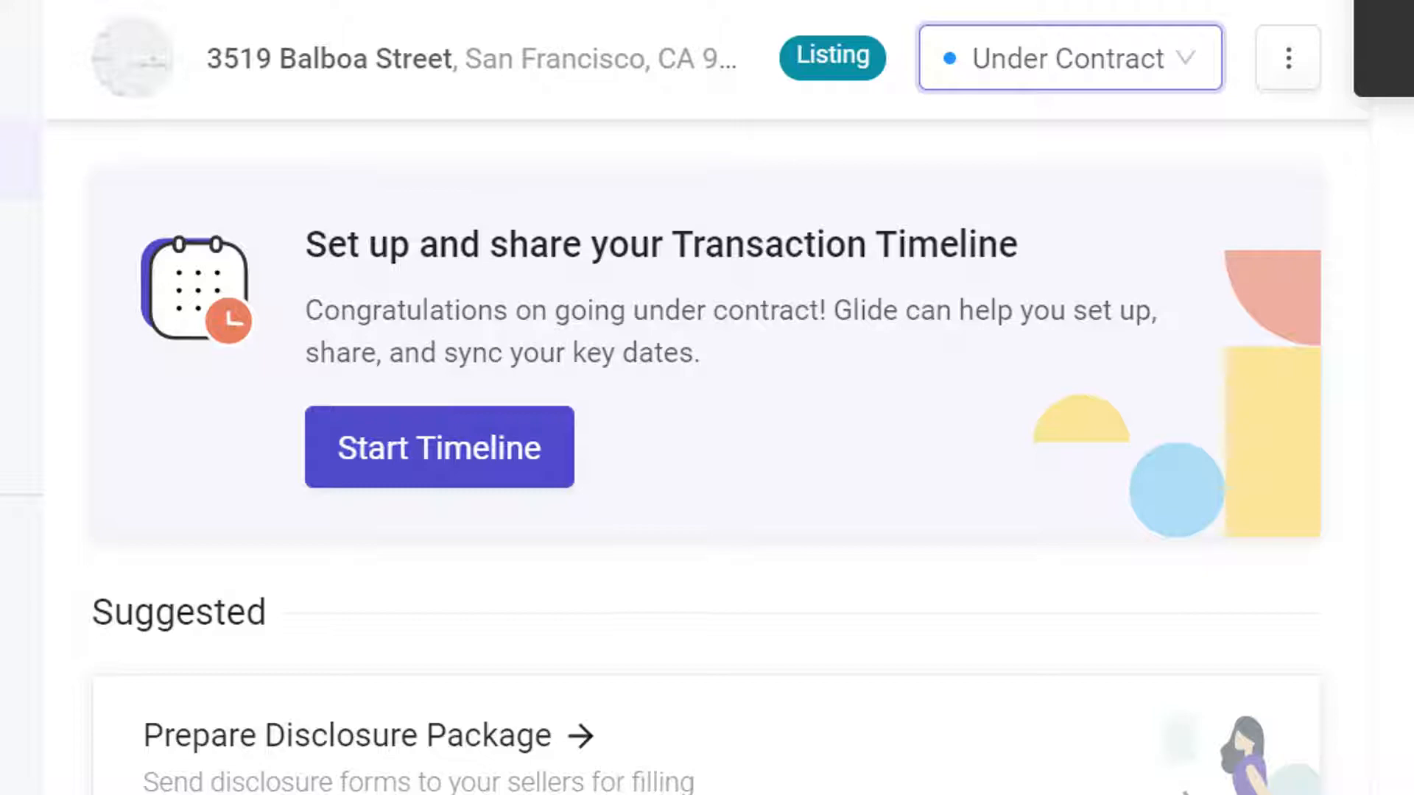
Step: Start the transaction timeline and add "[RPA] Residential Purchase Agreement and Joint Escrow.pdf" from the transaction's documents as the offer document
{"action": "left_click", "coordinate": [486, 442]}
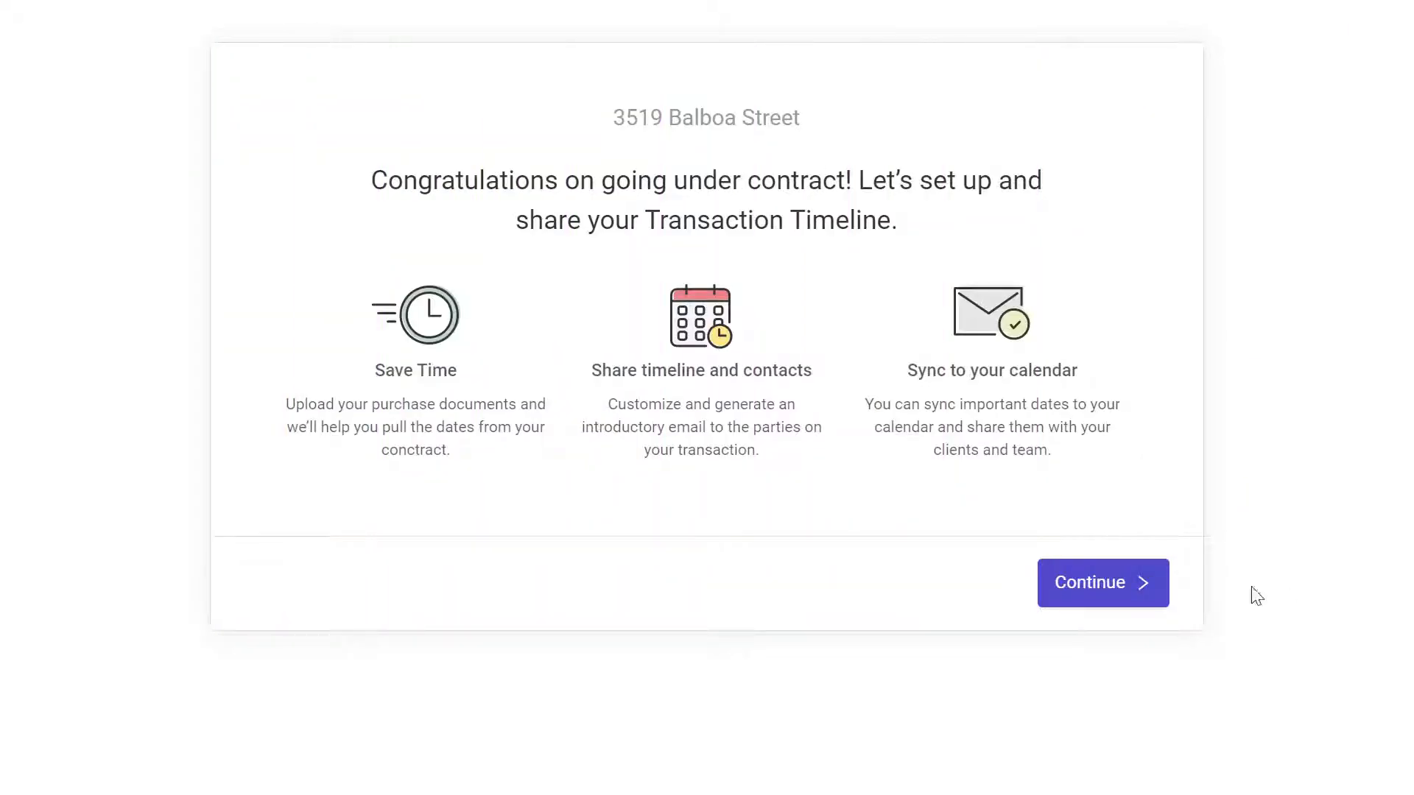
{"action": "left_click", "coordinate": [1135, 586]}
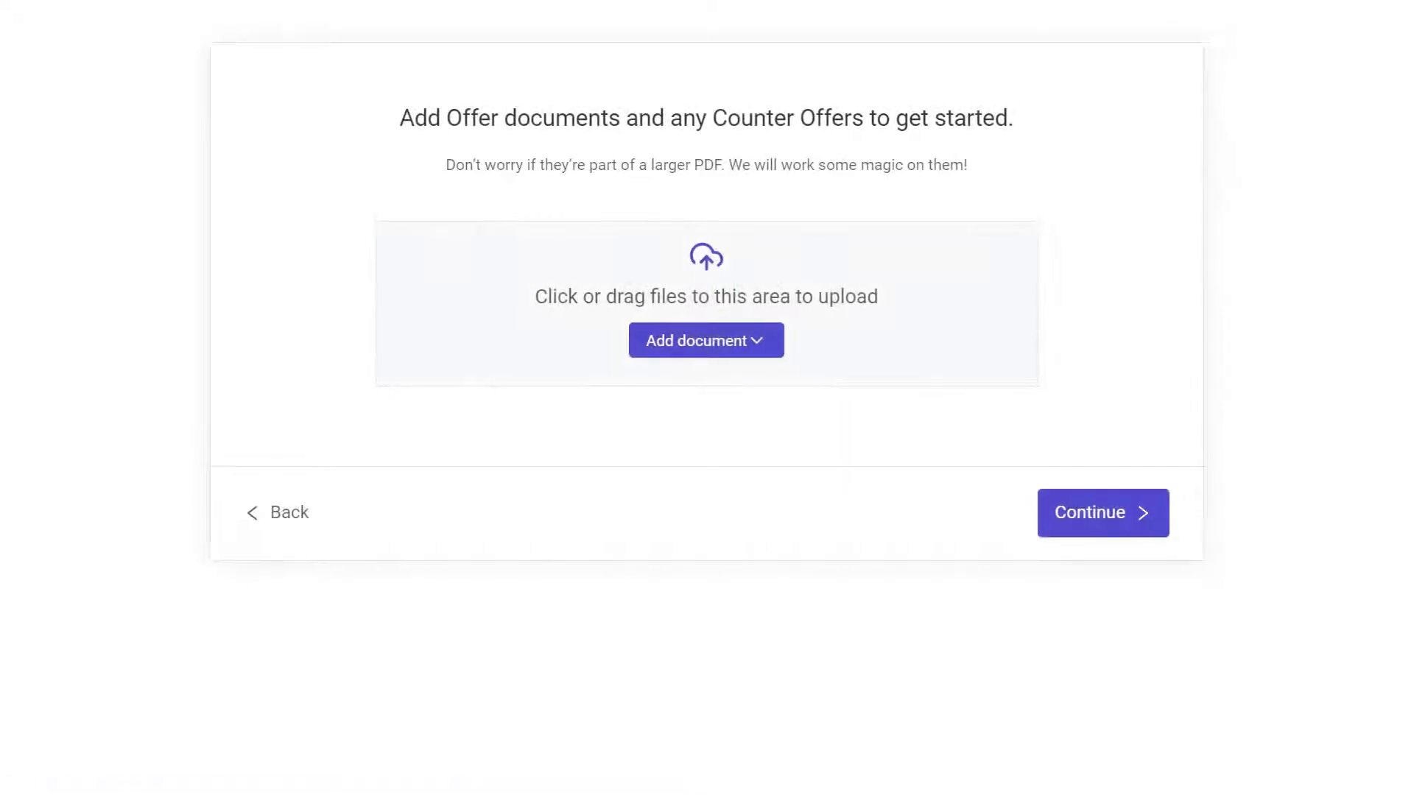
{"action": "left_click", "coordinate": [712, 347]}
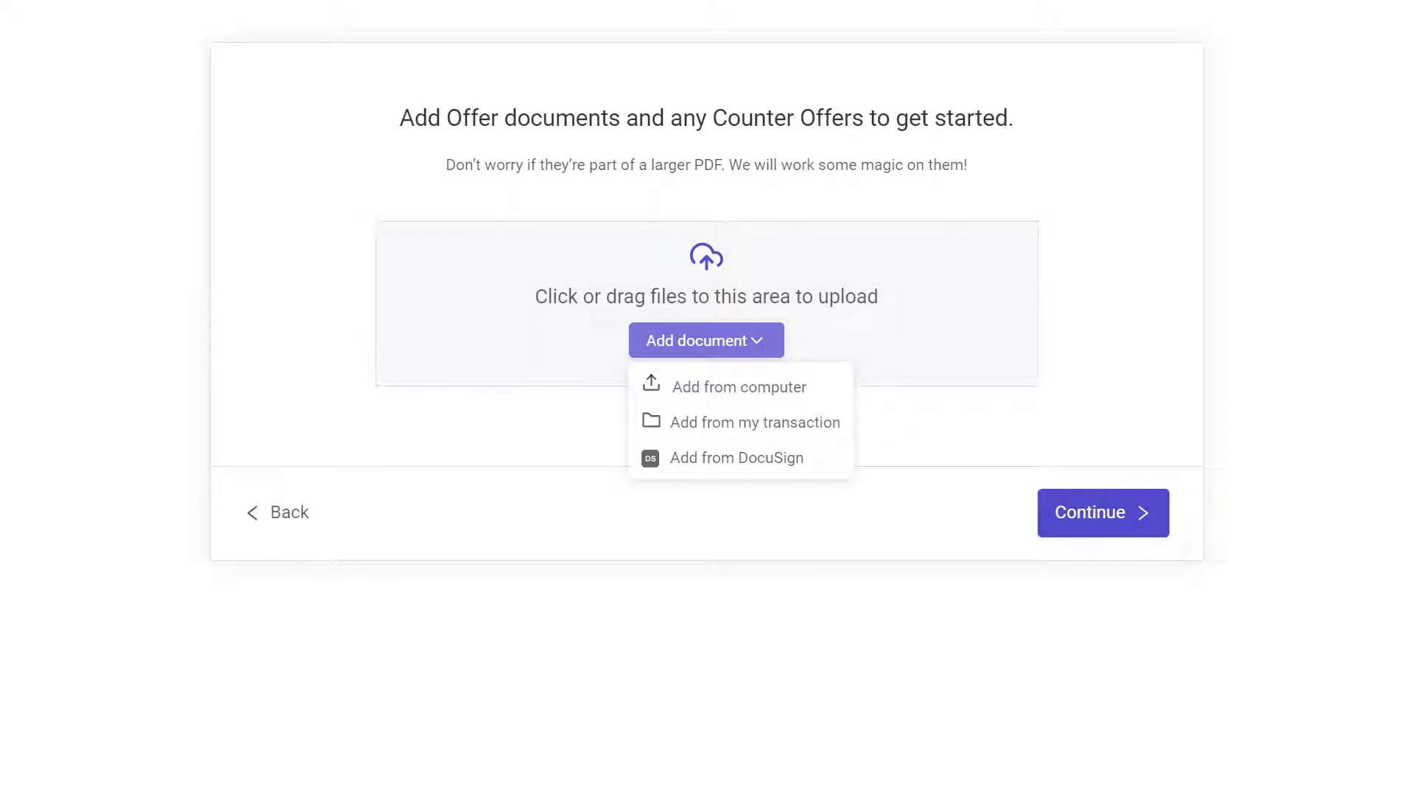
{"action": "left_click", "coordinate": [783, 429]}
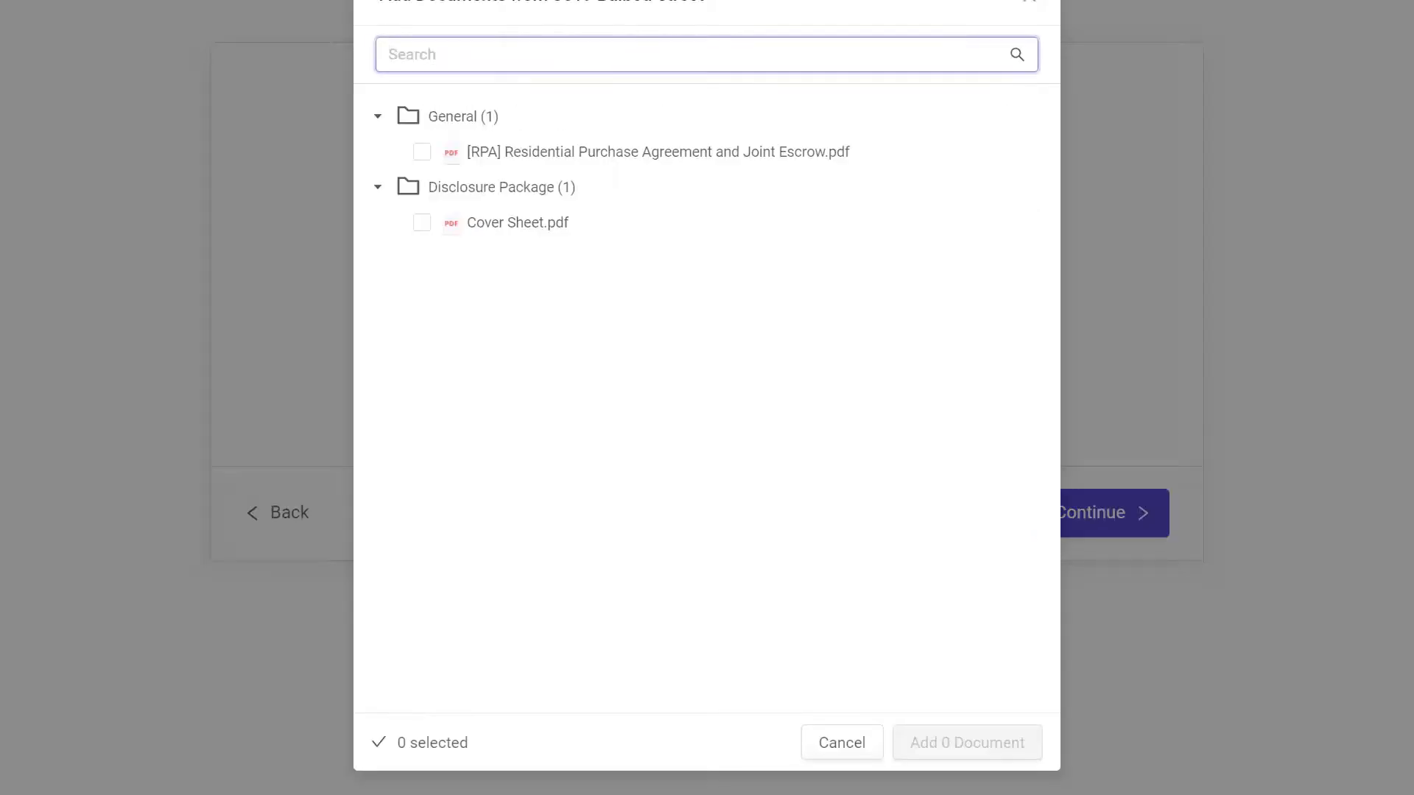
{"action": "left_click", "coordinate": [814, 156]}
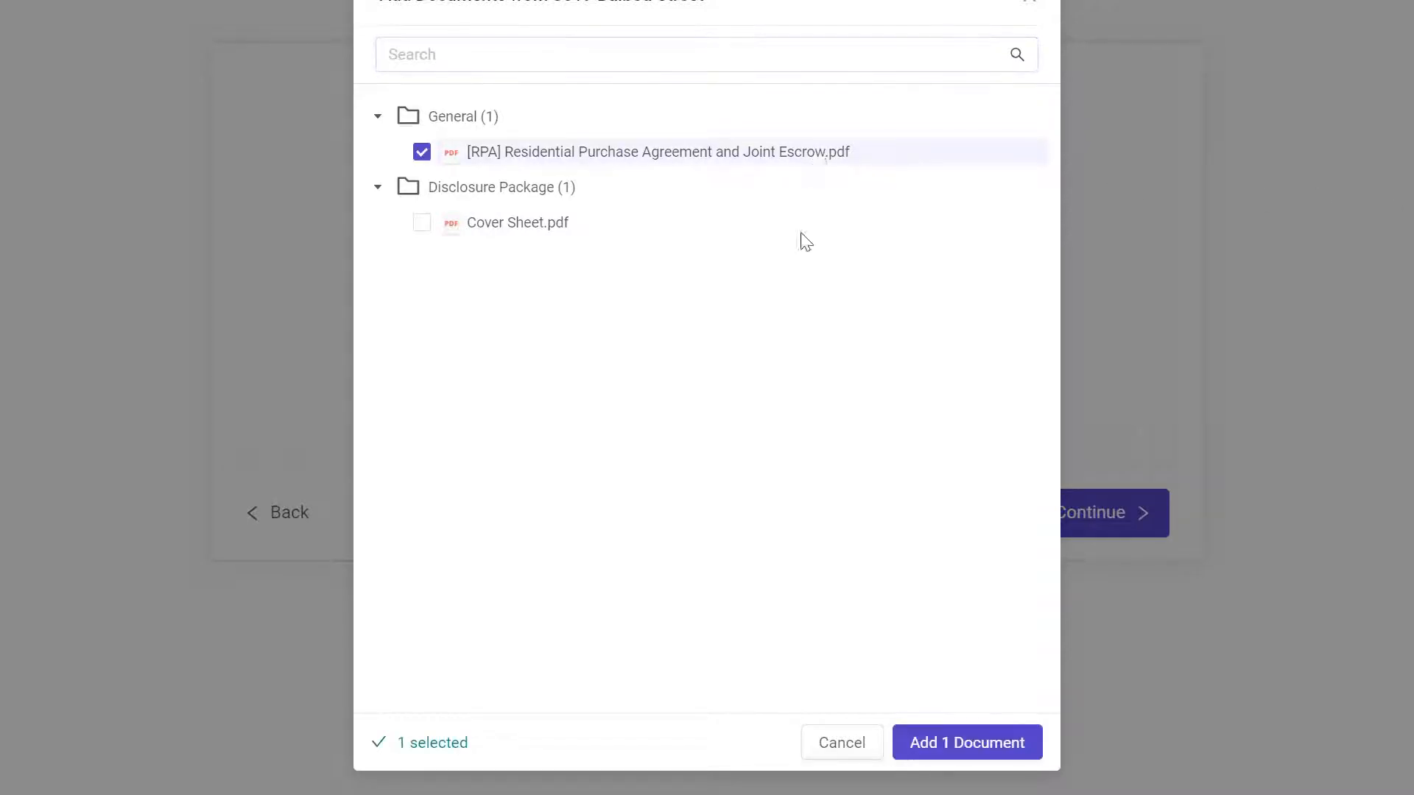
{"action": "left_click", "coordinate": [952, 755]}
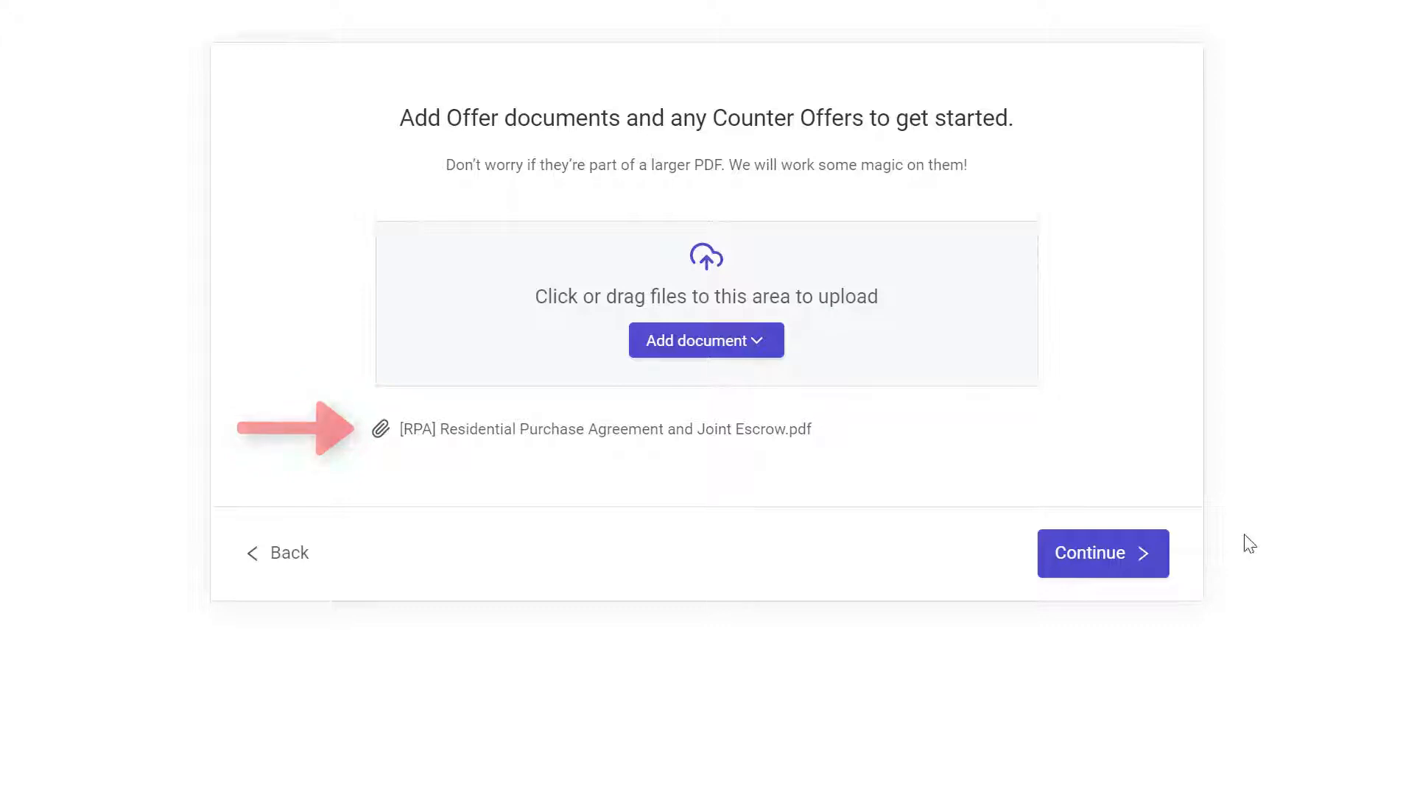
{"action": "left_click", "coordinate": [1130, 555]}
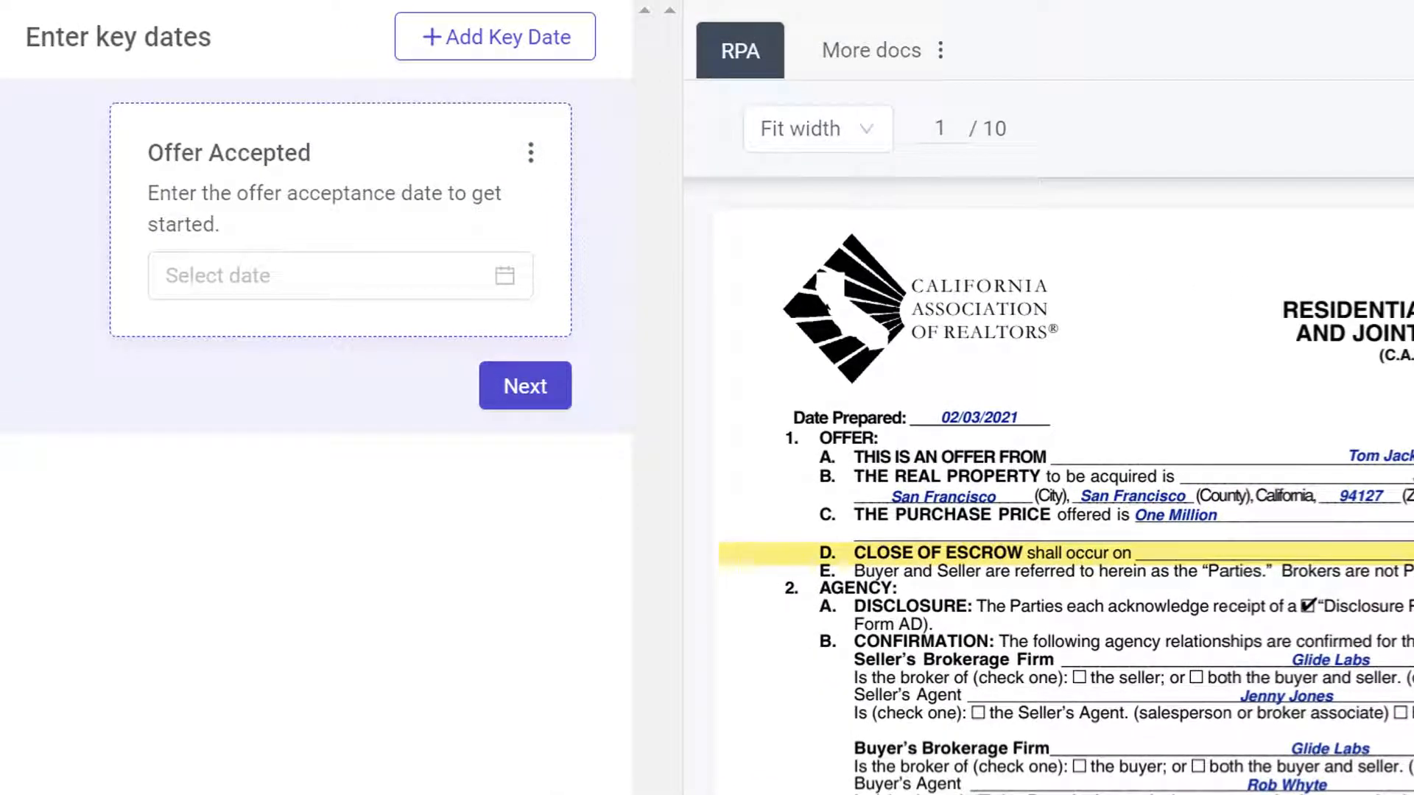
Step: Set the Offer Accepted date to 3/15/2021 and proceed to the remaining key dates
{"action": "left_click", "coordinate": [271, 285]}
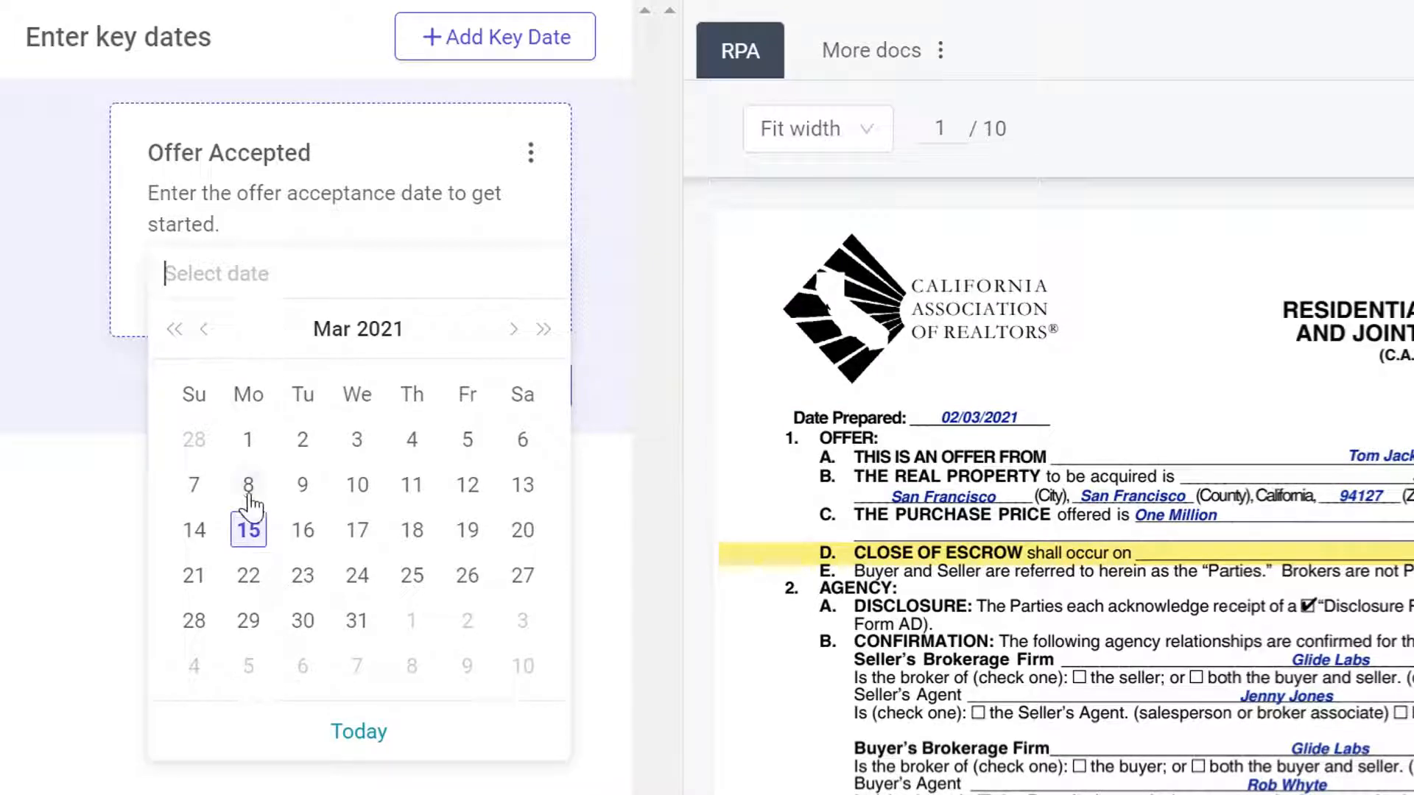
{"action": "left_click", "coordinate": [248, 530]}
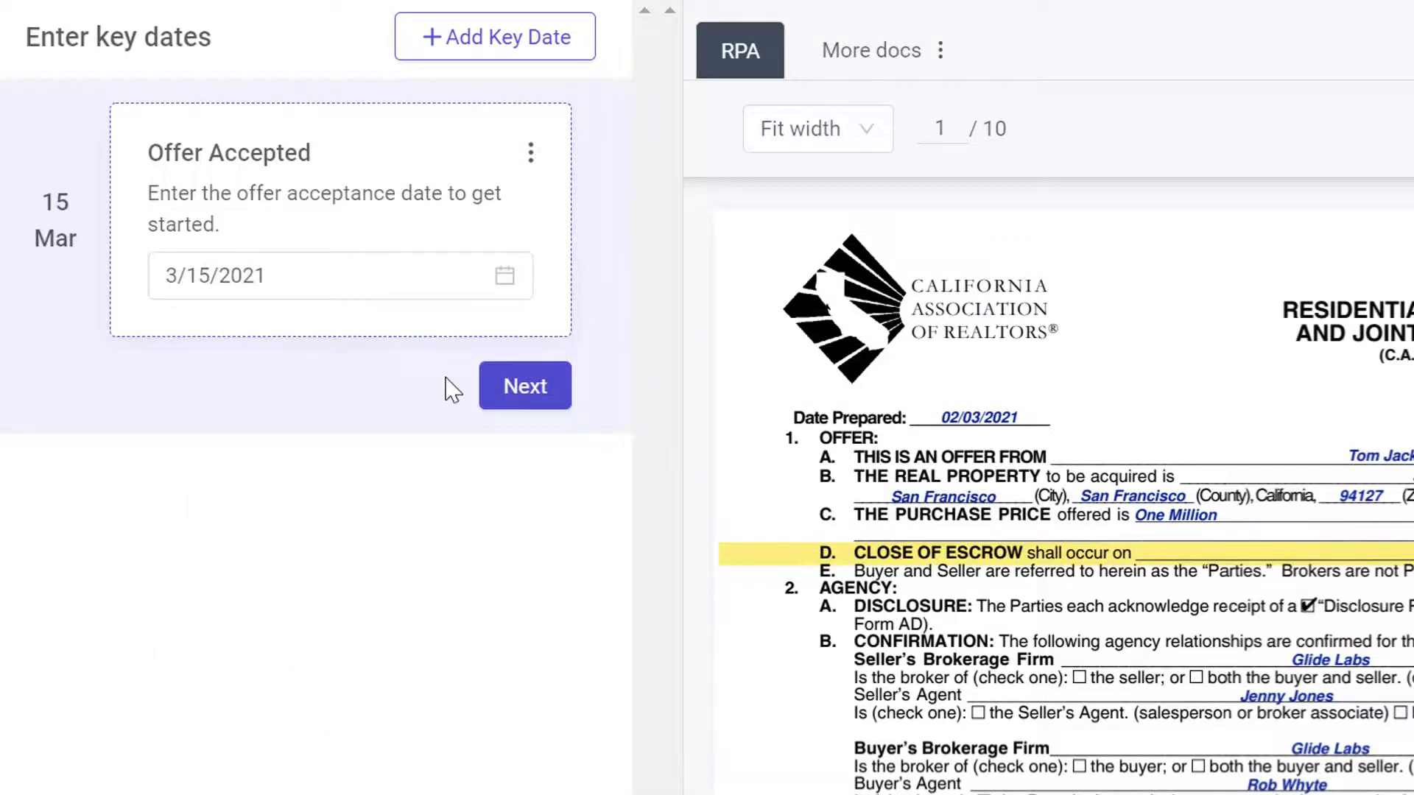
{"action": "left_click", "coordinate": [522, 385]}
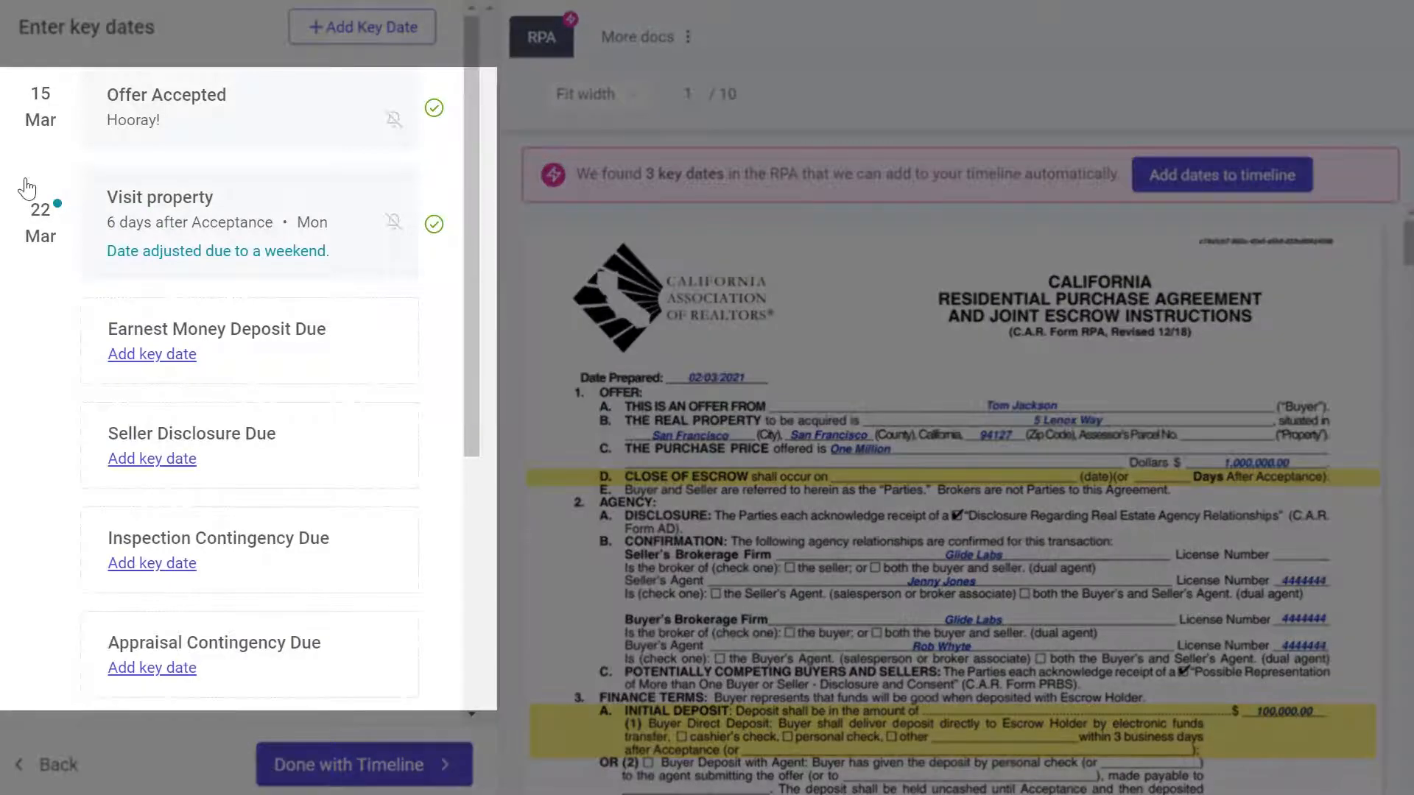
{"action": "scroll", "coordinate": [480, 200], "scroll_direction": "down", "scroll_amount": 1}
{"action": "scroll", "coordinate": [476, 192], "scroll_direction": "down", "scroll_amount": 5}
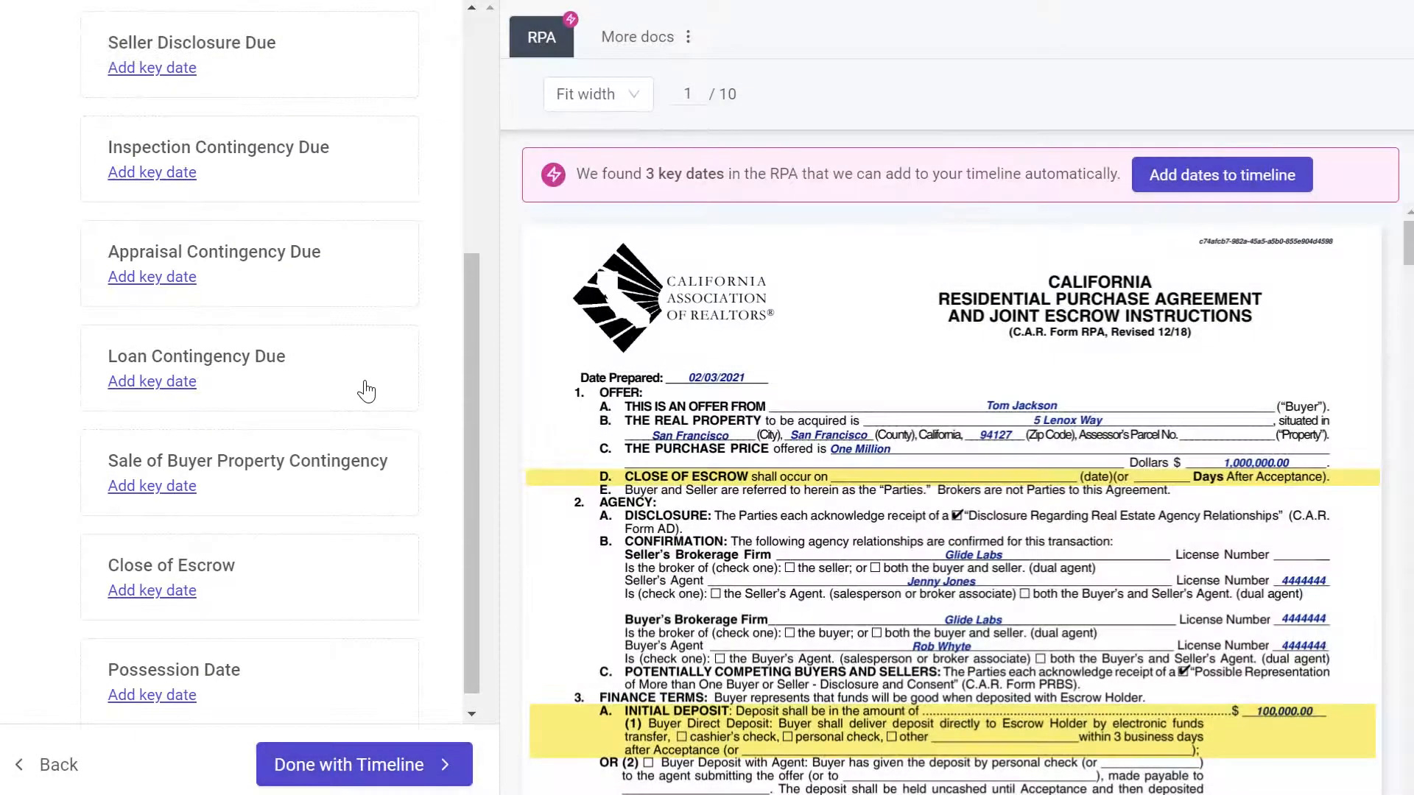
{"action": "left_click", "coordinate": [366, 391]}
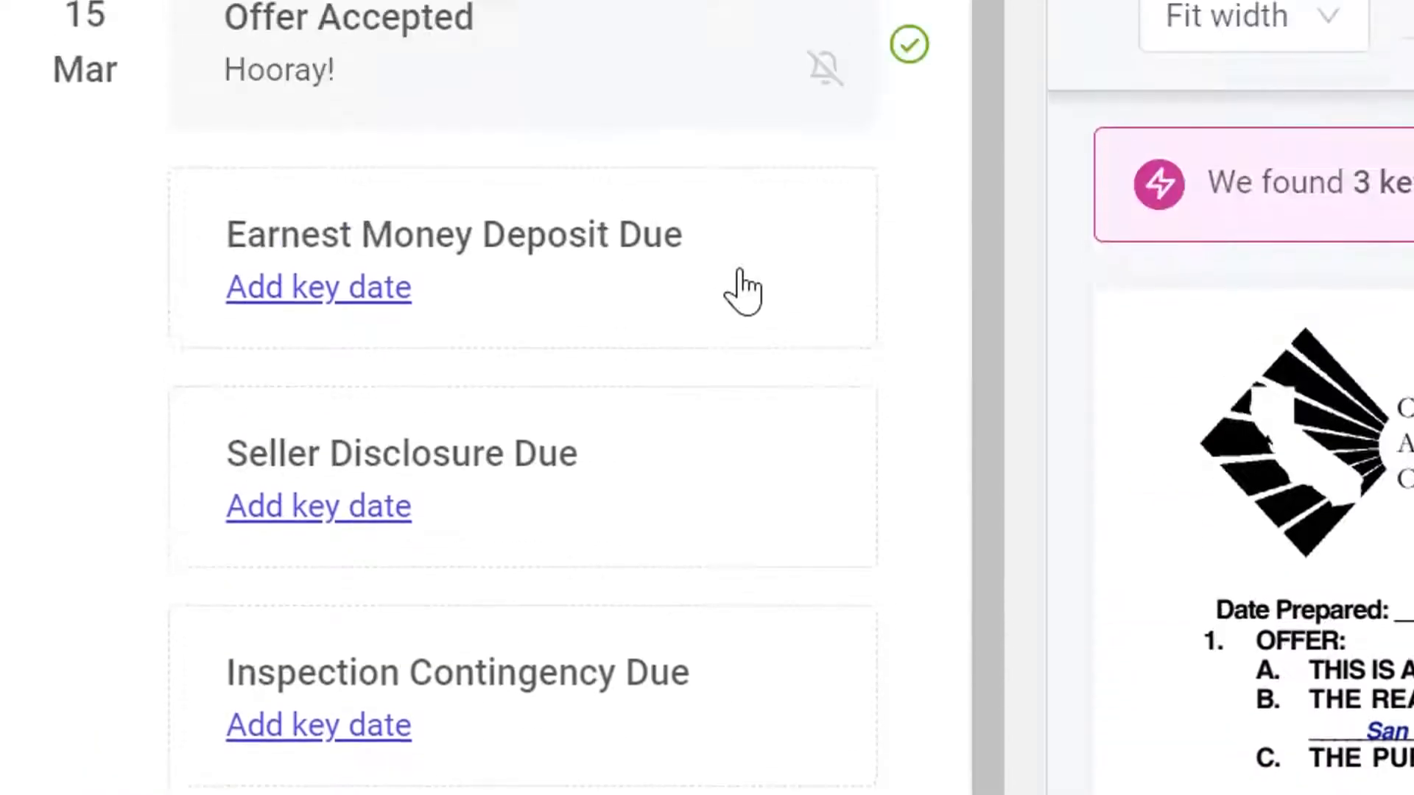
Step: Set Earnest Money Deposit Due to 3/18/2021, and redefine it as 3 Calendar Days relative to Acceptance, excluding weekends and national holidays
{"action": "left_click", "coordinate": [740, 313]}
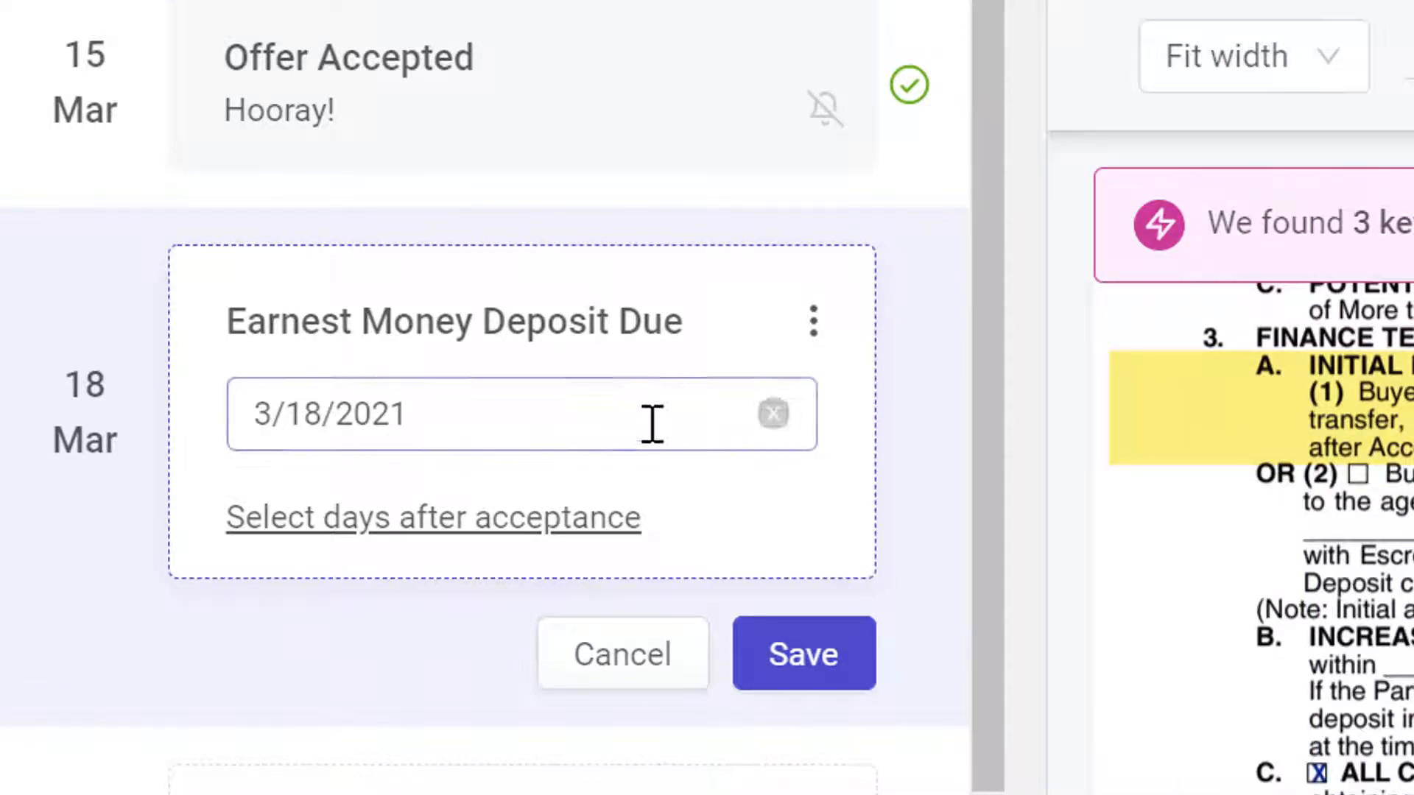
{"action": "left_click", "coordinate": [814, 324]}
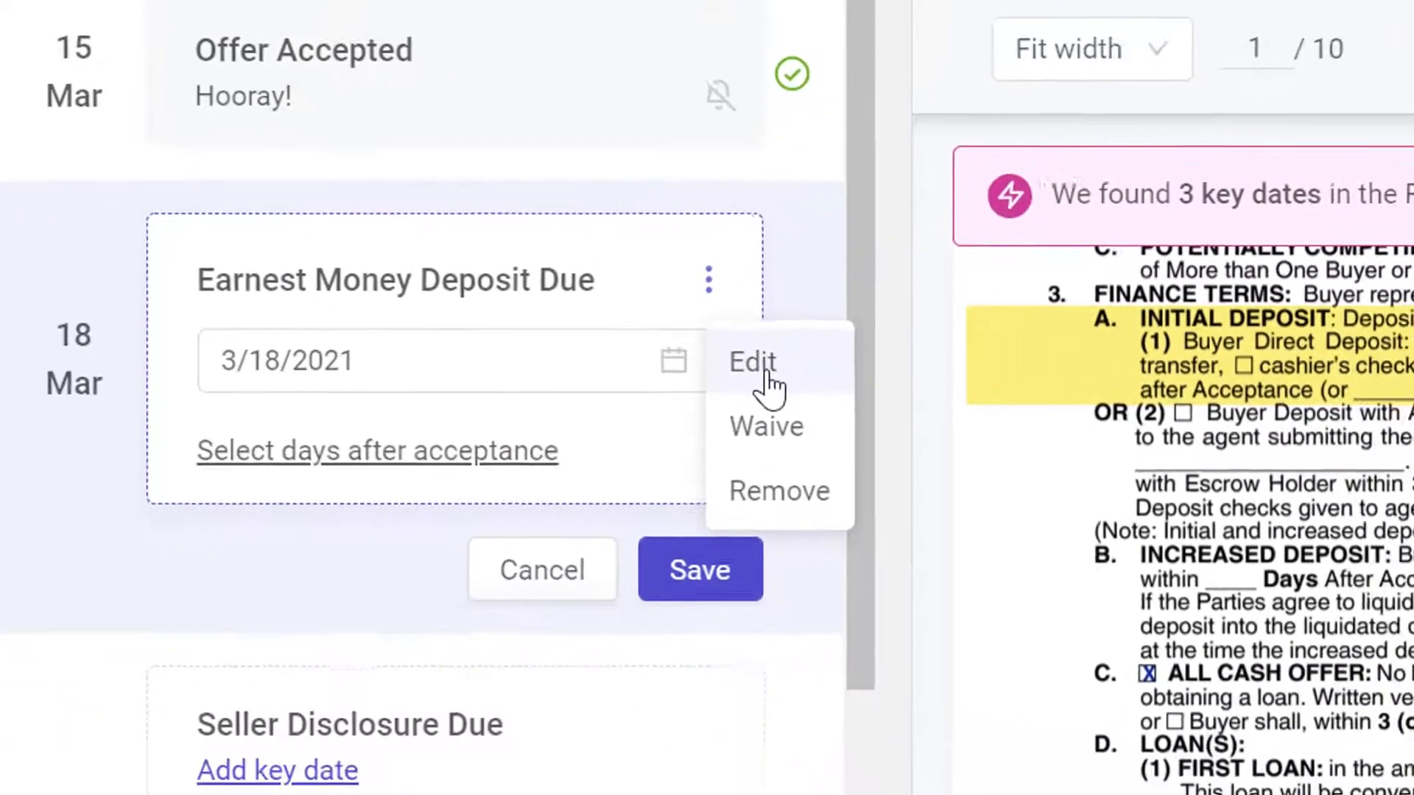
{"action": "left_click", "coordinate": [864, 415]}
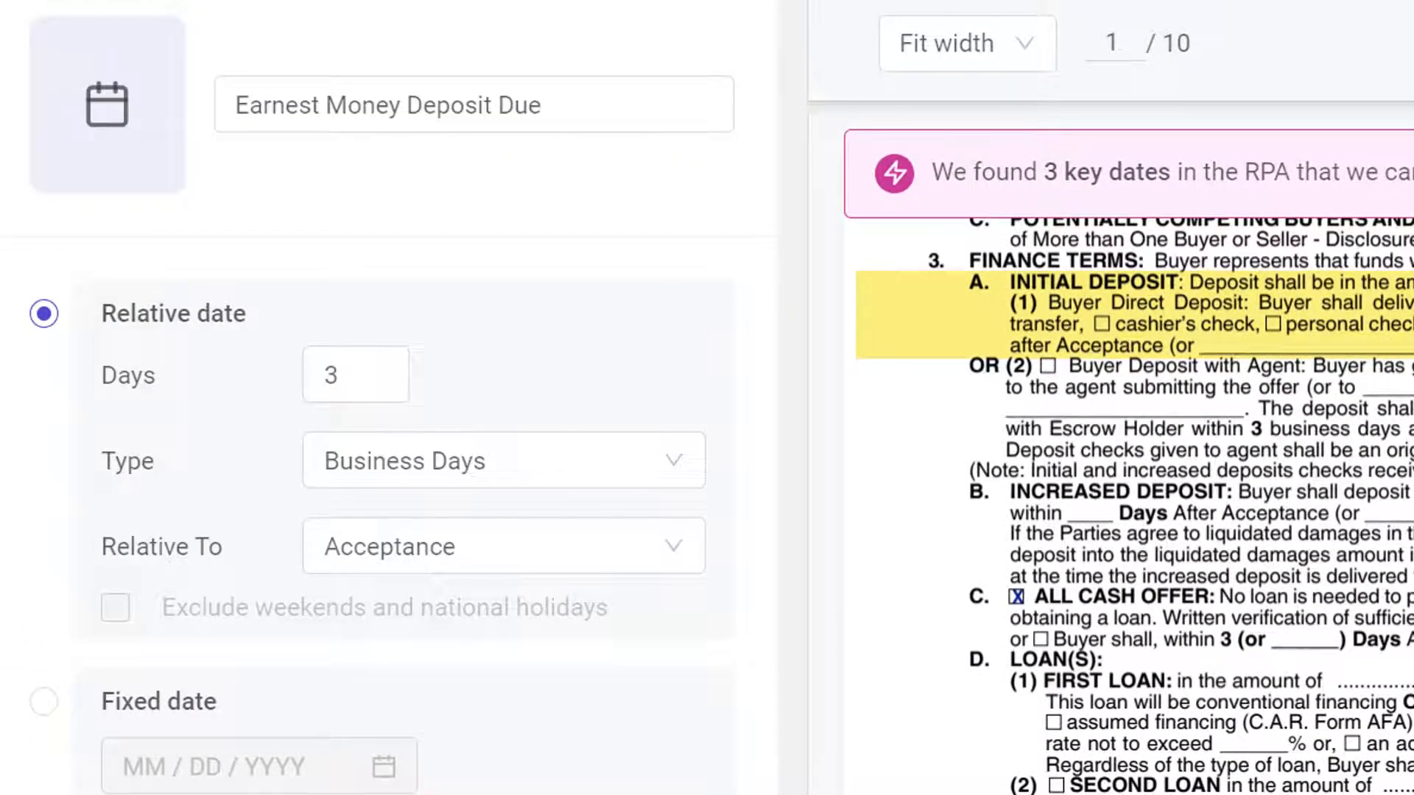
{"action": "left_click", "coordinate": [674, 473]}
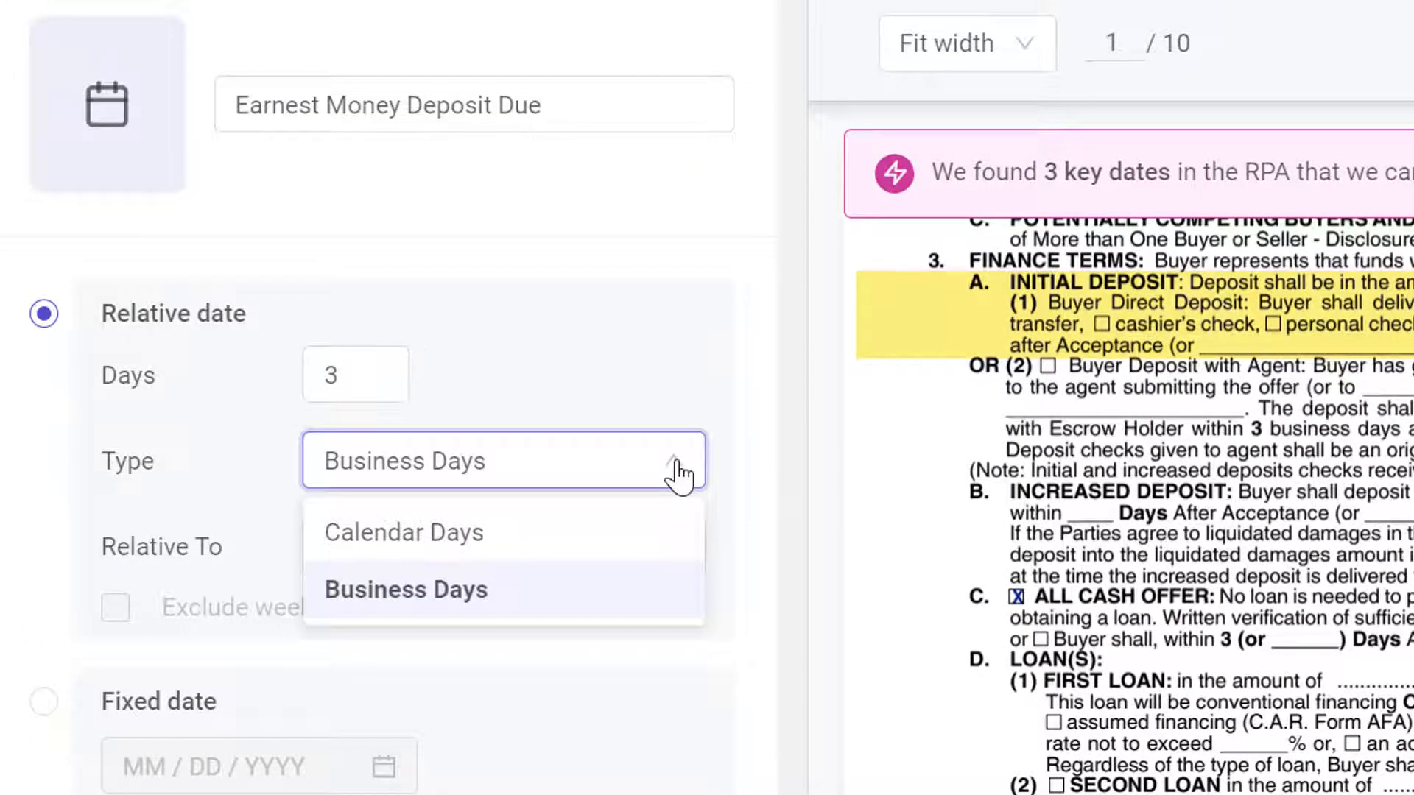
{"action": "left_click", "coordinate": [503, 533]}
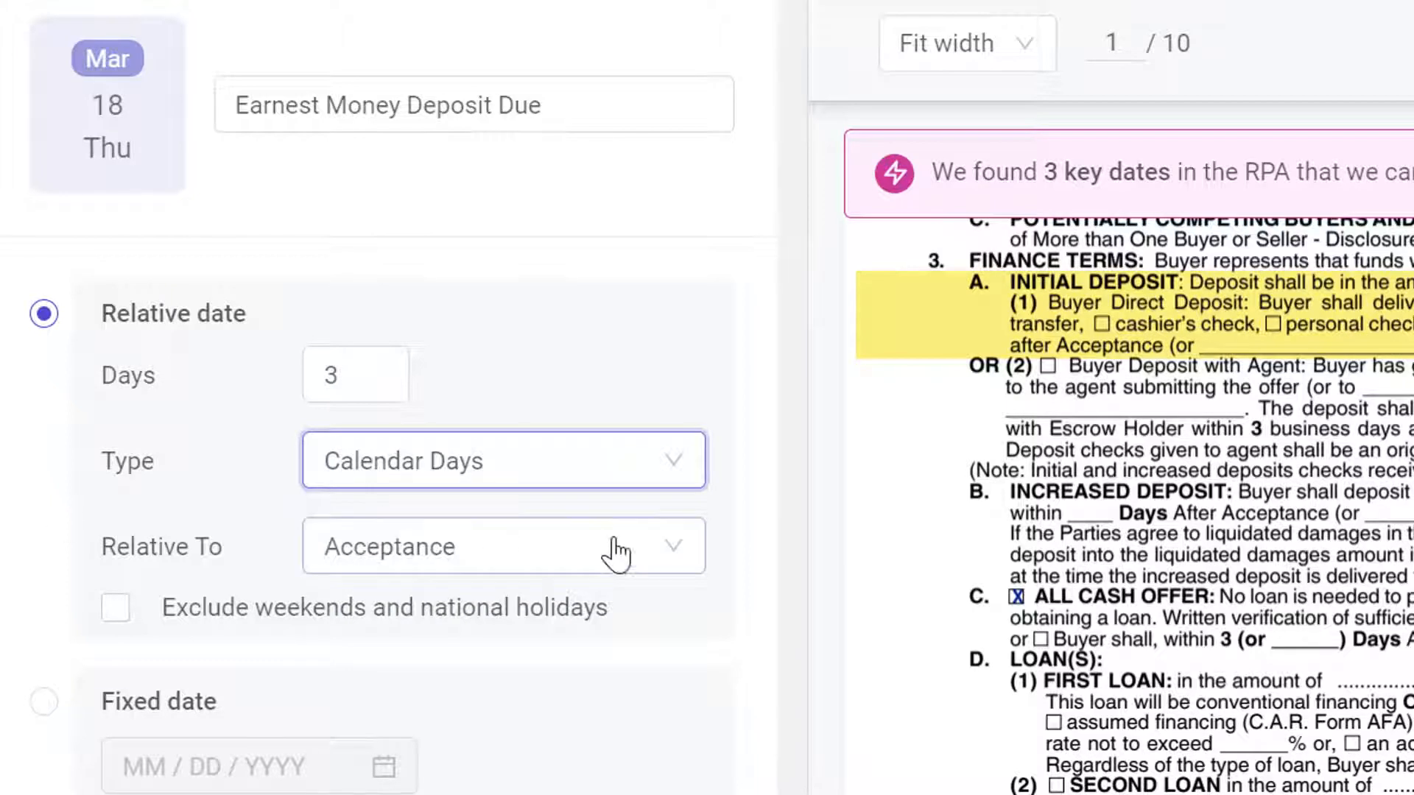
{"action": "left_click", "coordinate": [674, 558]}
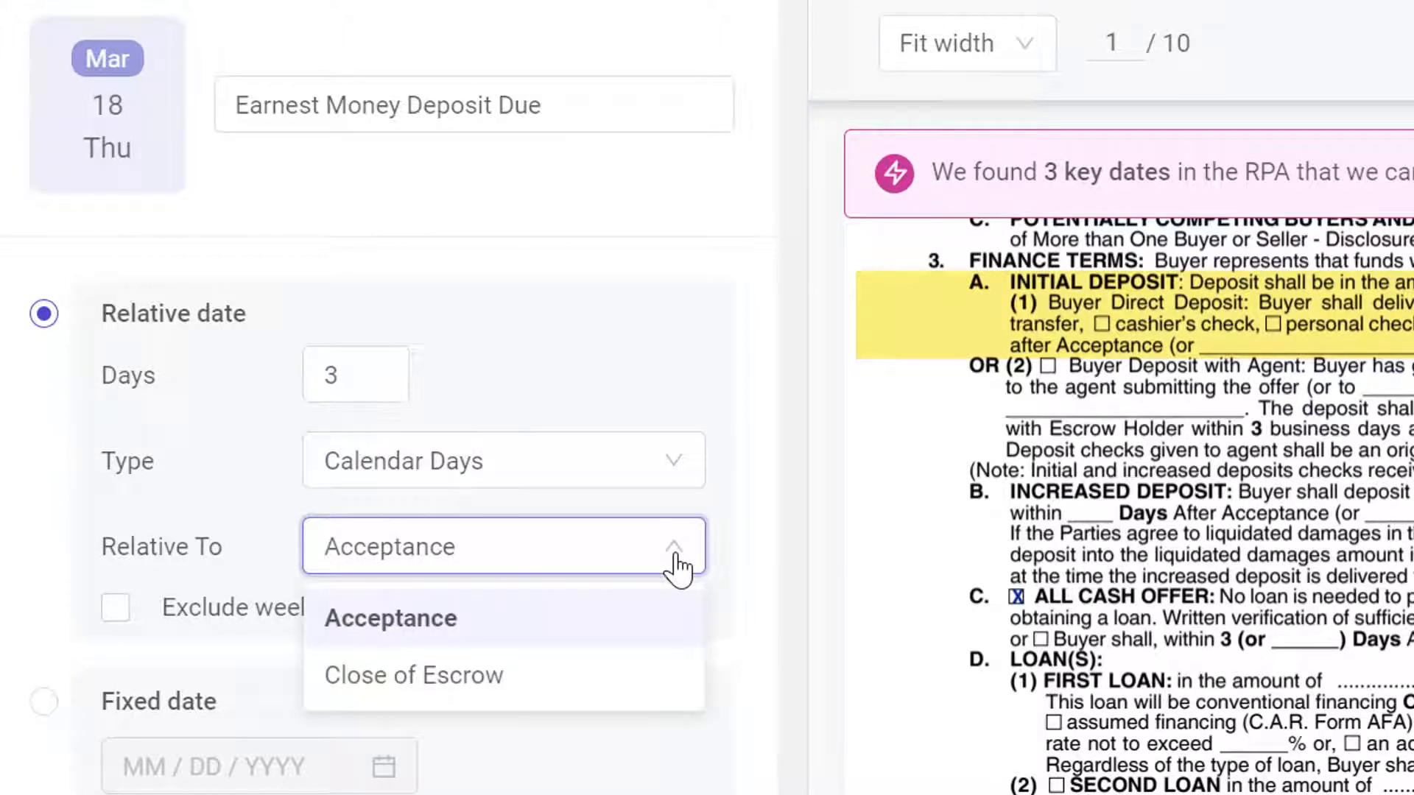
{"action": "left_click", "coordinate": [528, 638]}
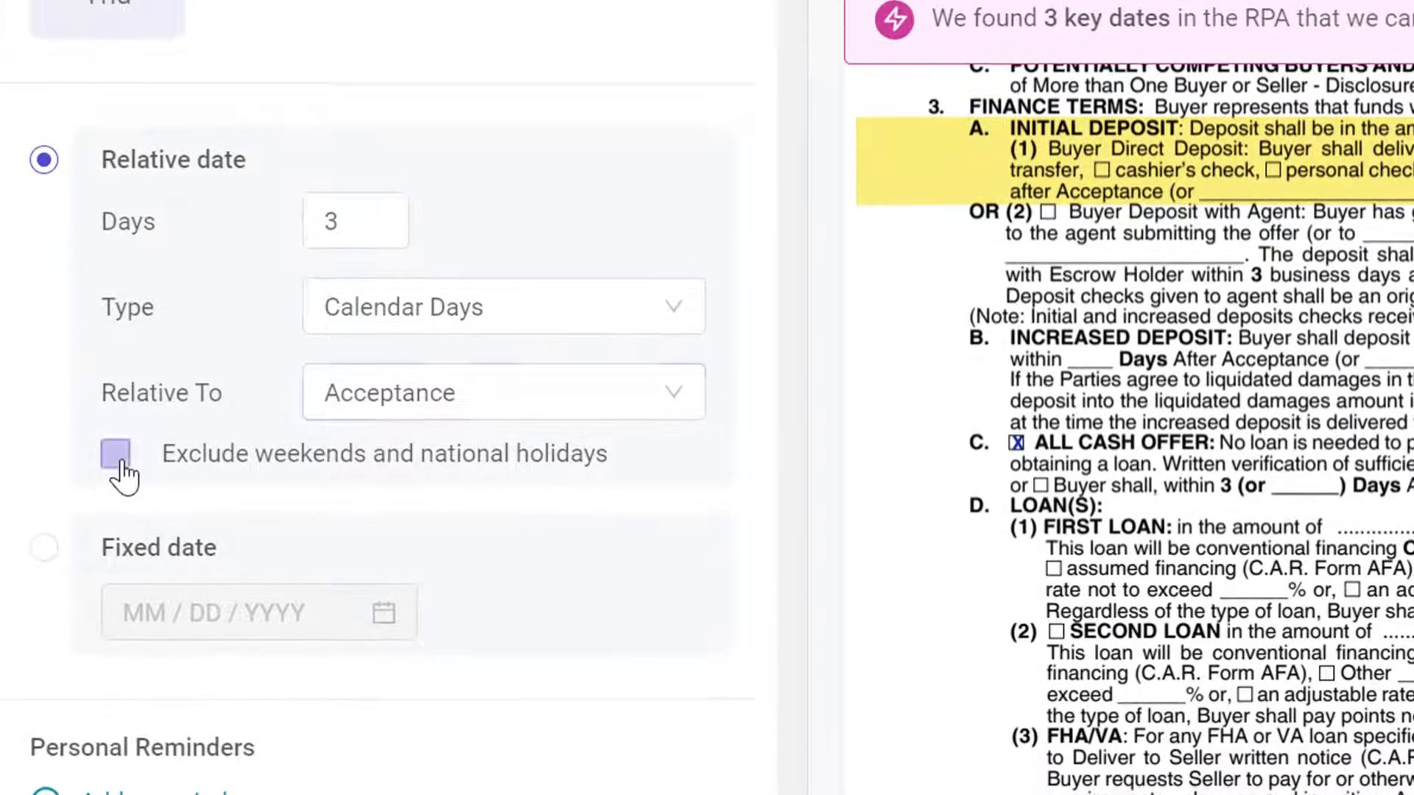
{"action": "left_click", "coordinate": [120, 462]}
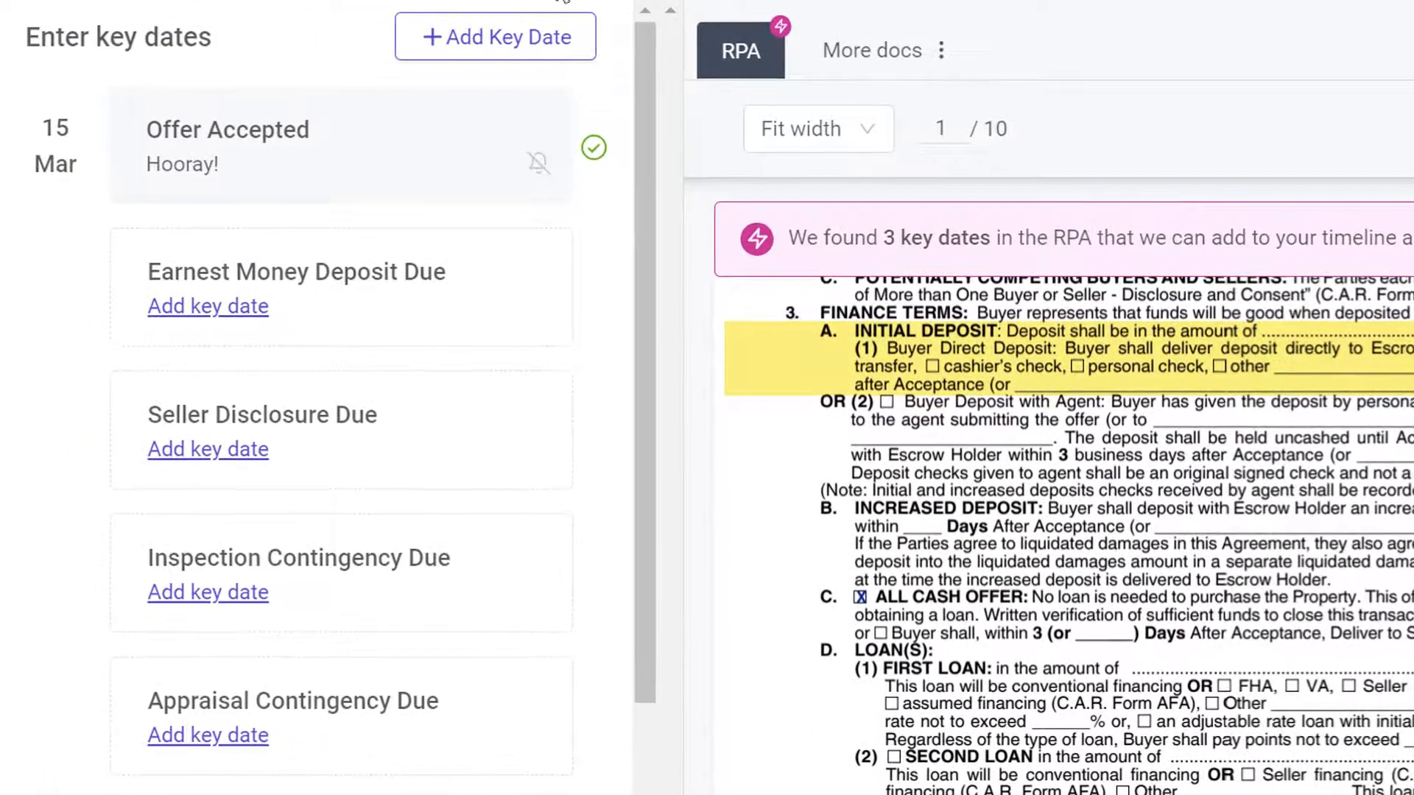
Step: Add a "Visit property" key date 6 Calendar Days after Acceptance, excluding weekends and national holidays, and save it to the timeline
{"action": "left_click", "coordinate": [538, 46]}
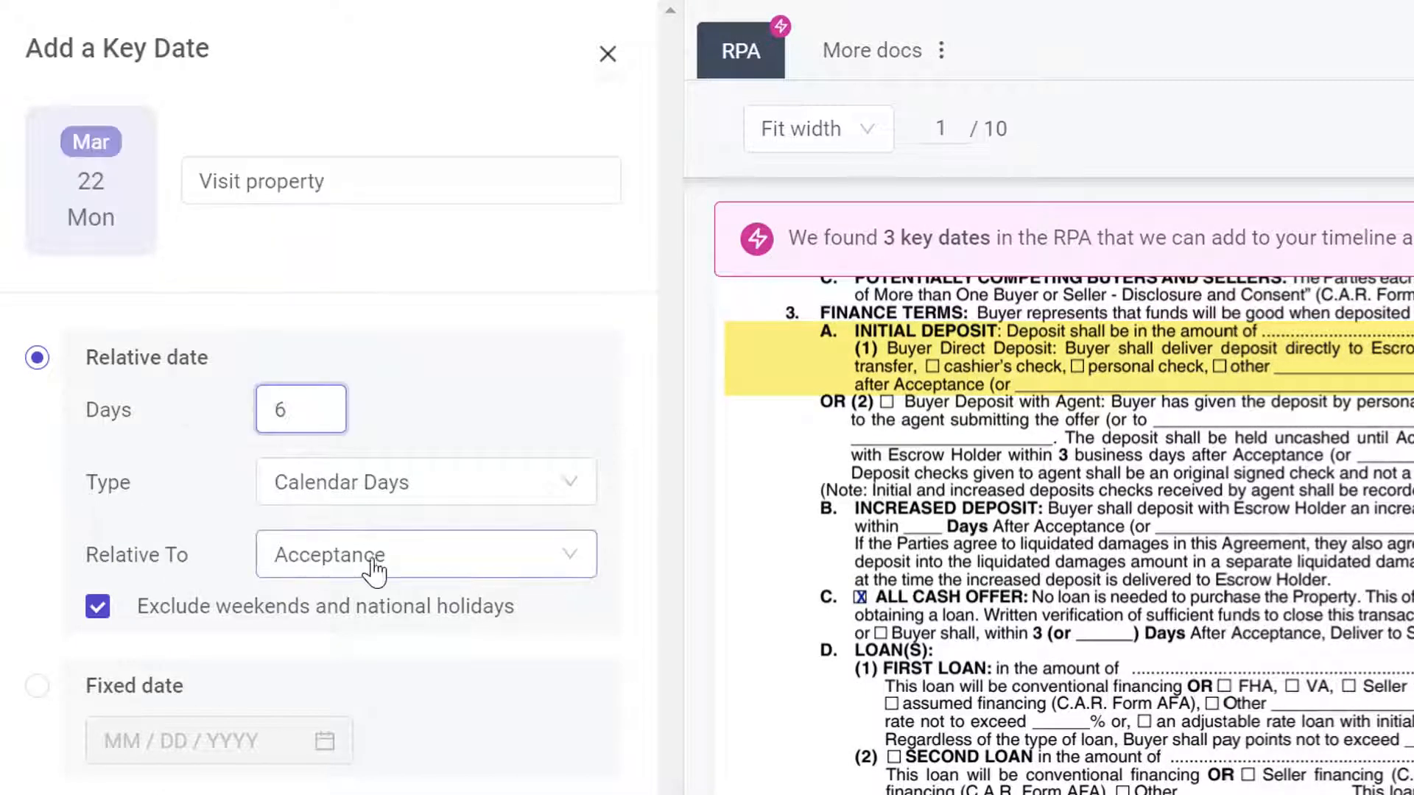
{"action": "left_click", "coordinate": [374, 568]}
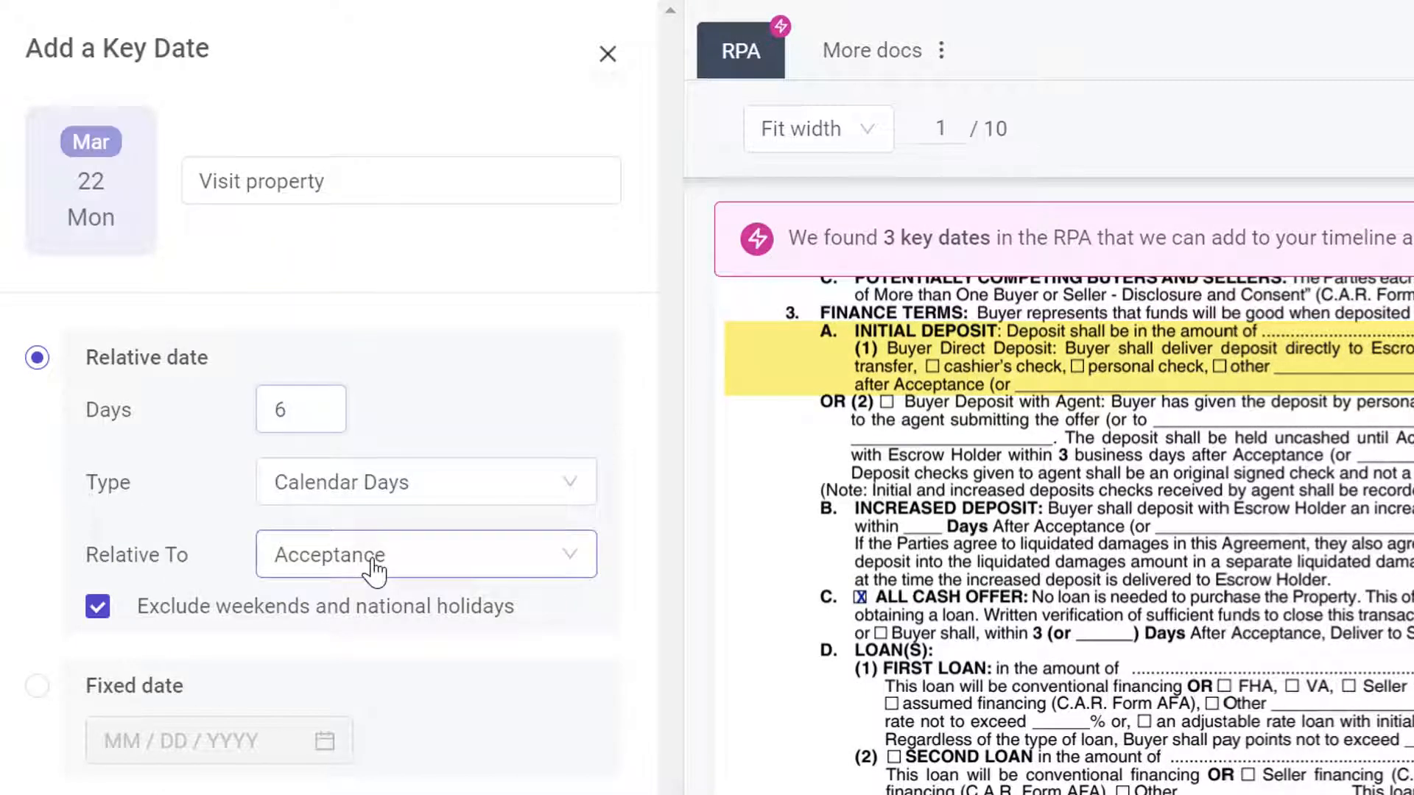
{"action": "left_click", "coordinate": [374, 568]}
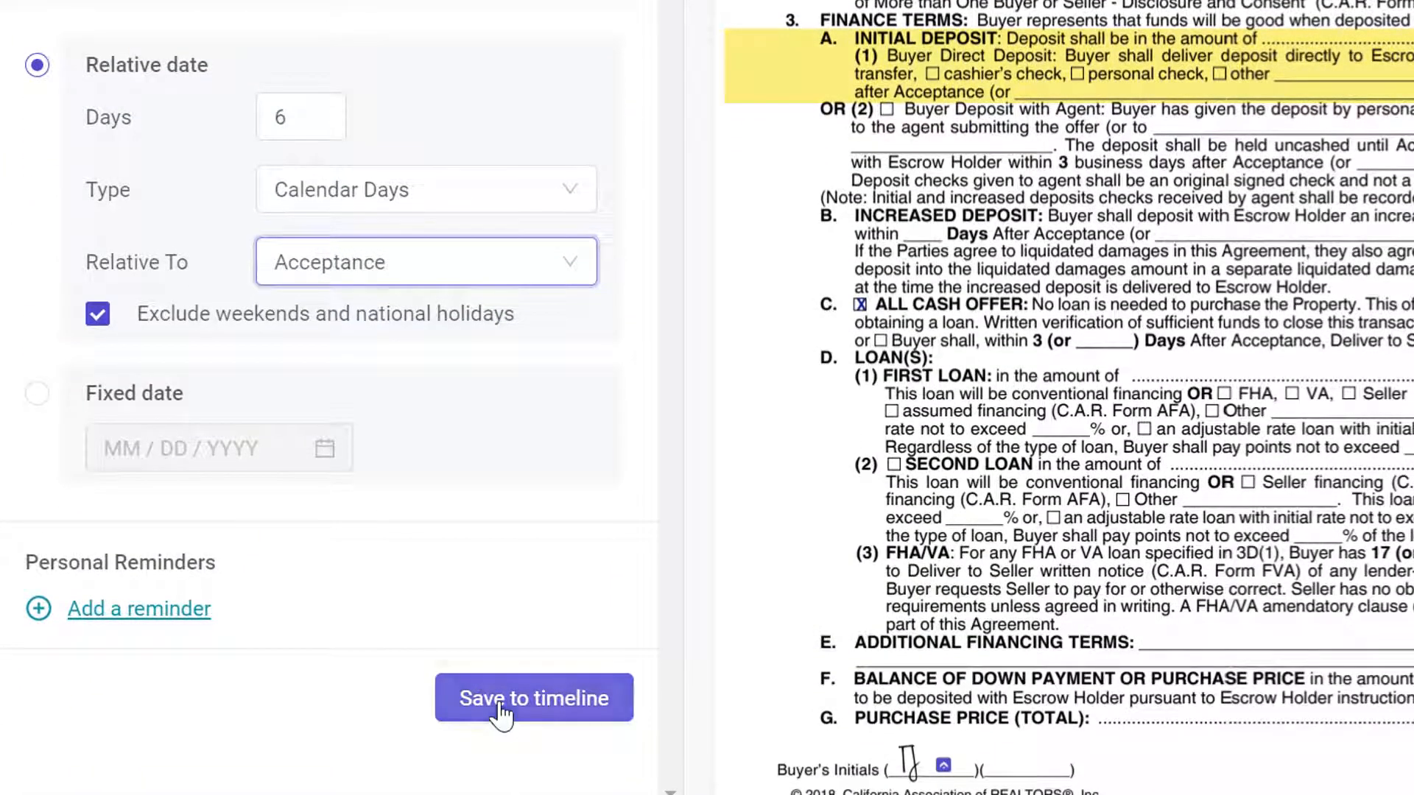
{"action": "left_click", "coordinate": [516, 611]}
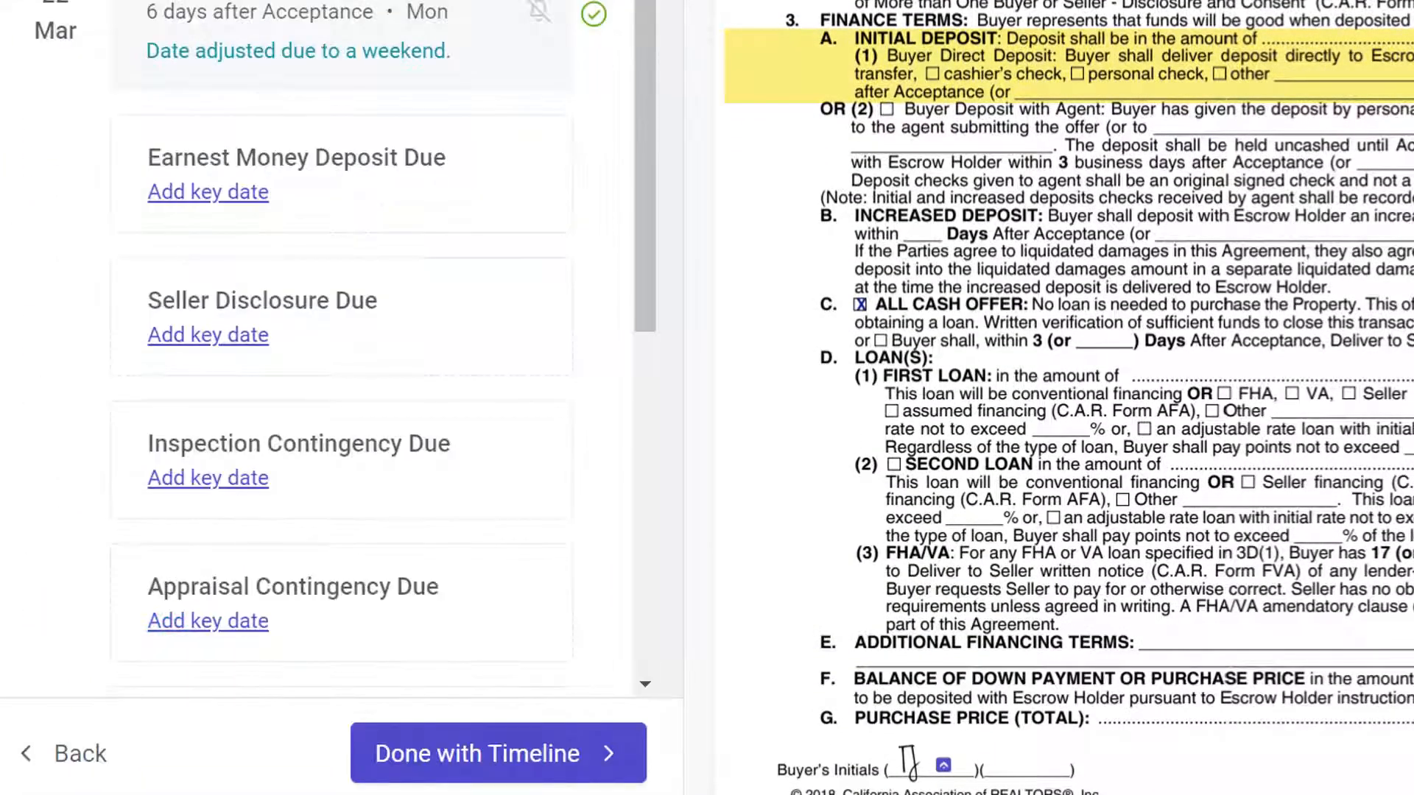
Step: Finish entering the timeline, review all its key dates in the list view, and continue to the key parties
{"action": "scroll", "coordinate": [342, 368], "scroll_direction": "down", "scroll_amount": 5}
{"action": "left_click", "coordinate": [501, 752]}
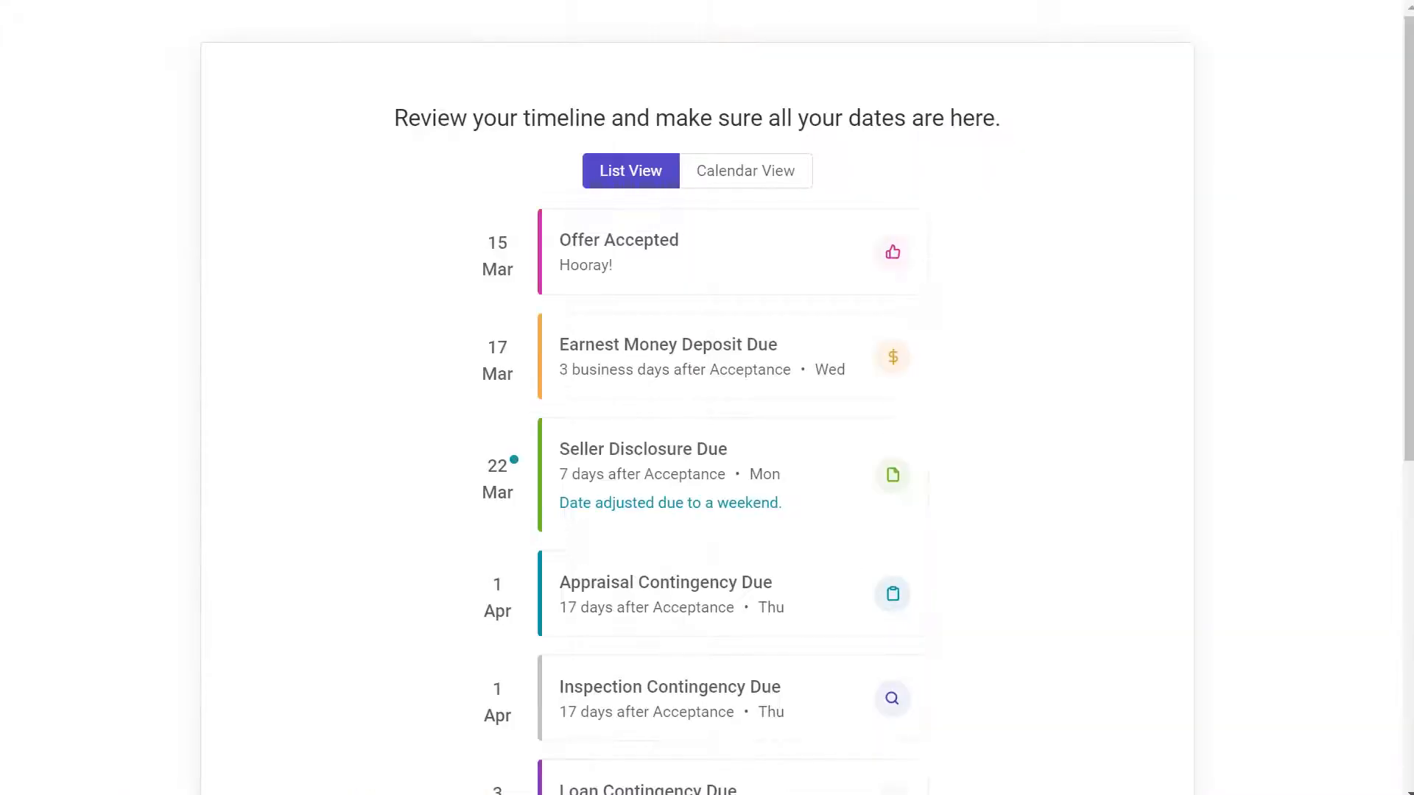
{"action": "scroll", "coordinate": [707, 398], "scroll_direction": "down", "scroll_amount": 4}
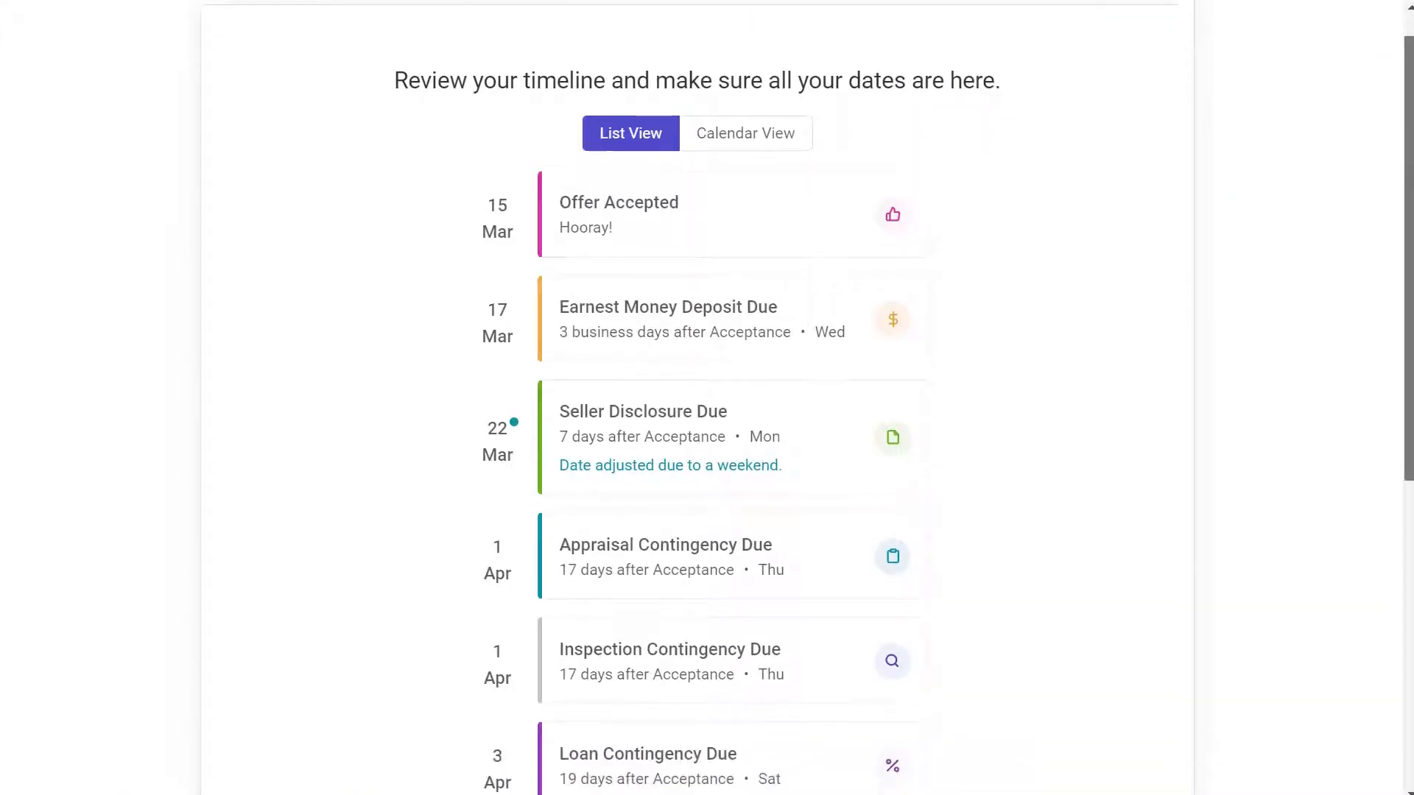
{"action": "scroll", "coordinate": [706, 398], "scroll_direction": "down", "scroll_amount": 4}
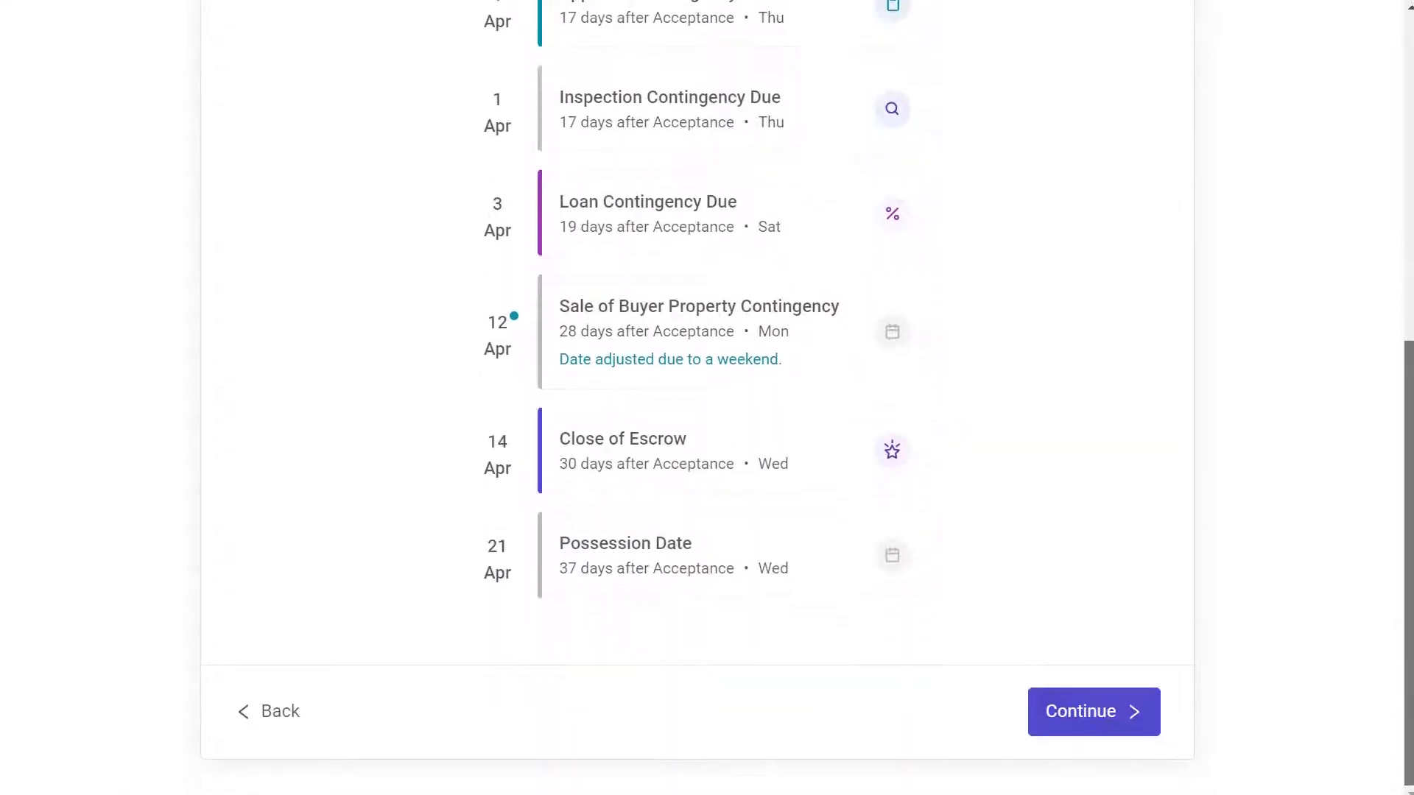
{"action": "left_click", "coordinate": [1109, 697]}
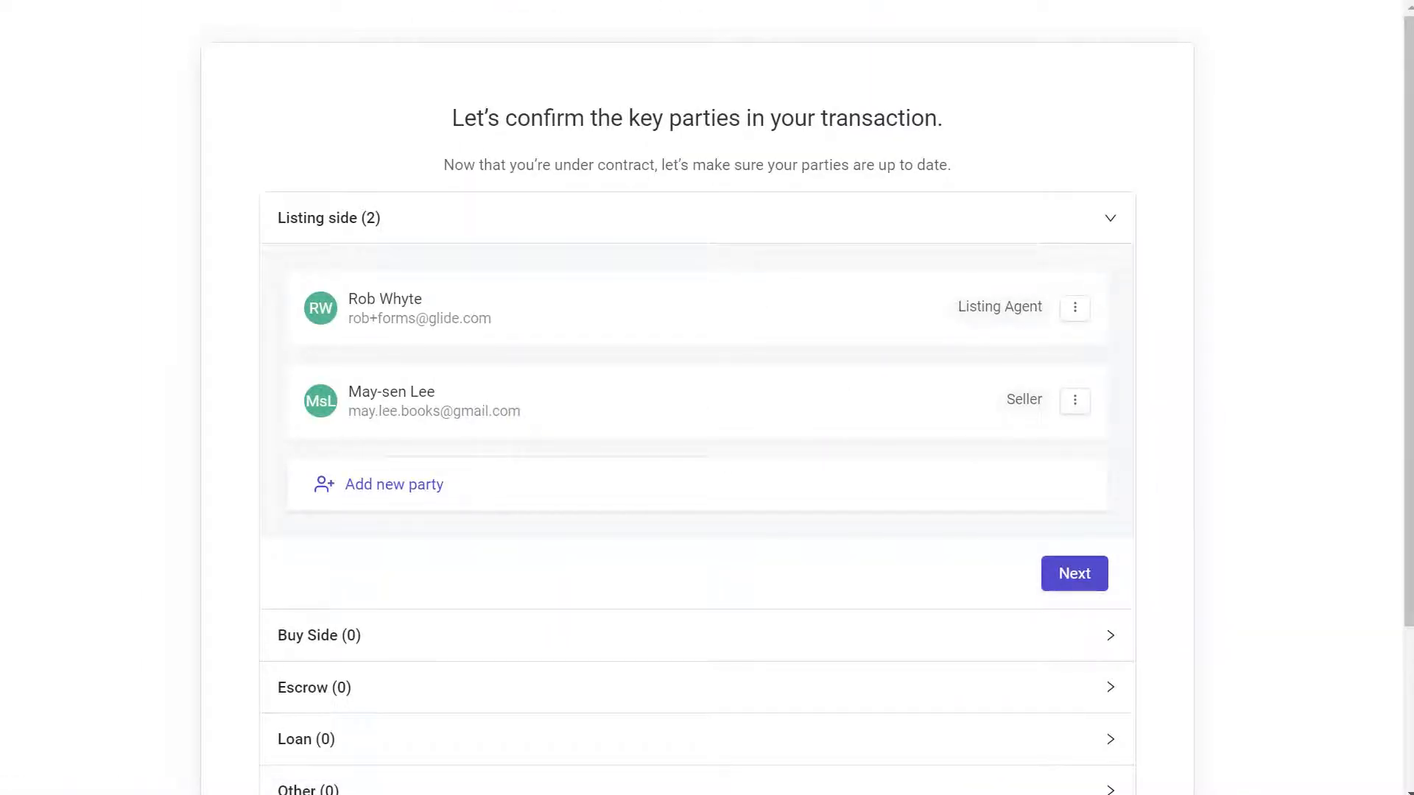
{"action": "scroll", "coordinate": [707, 398], "scroll_direction": "down", "scroll_amount": 3}
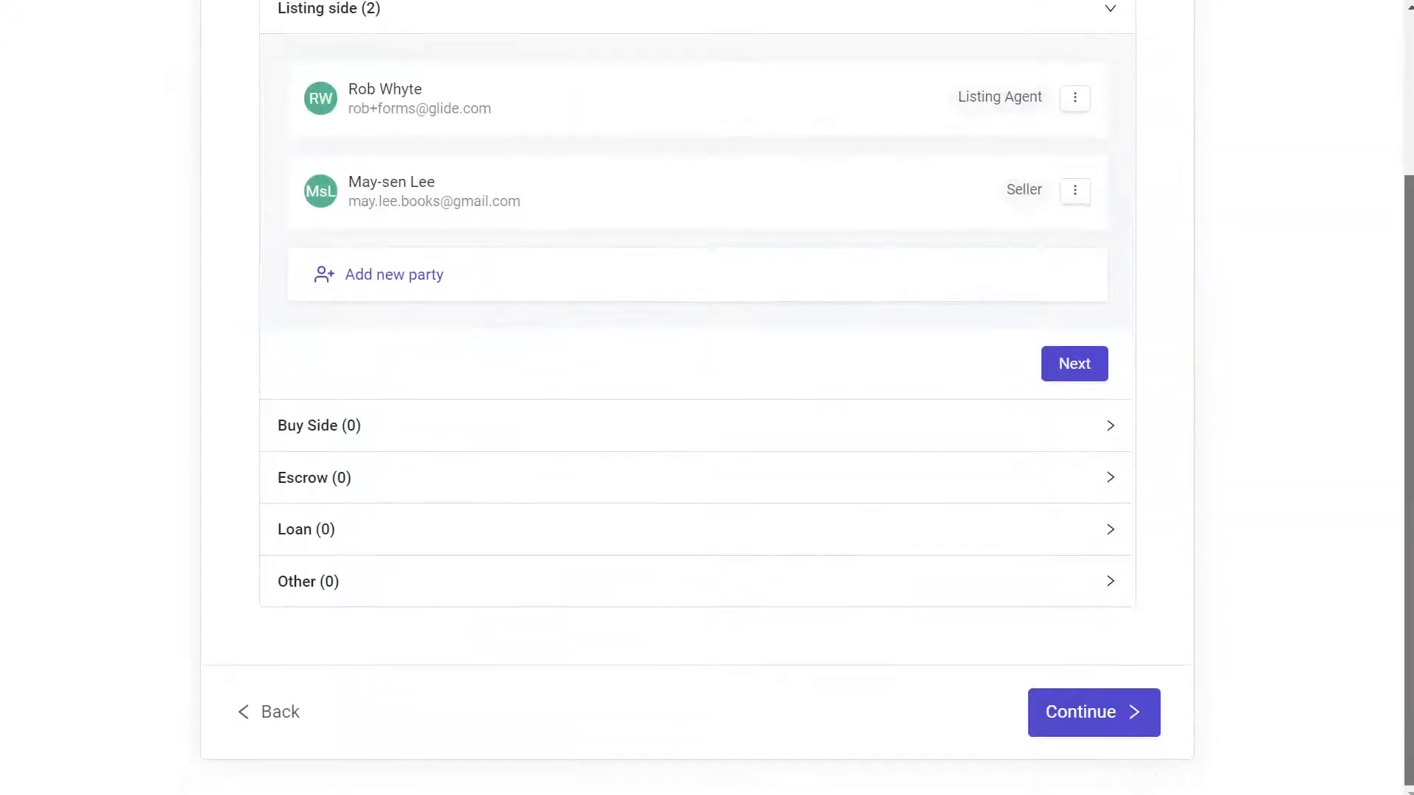
{"action": "left_click", "coordinate": [691, 445]}
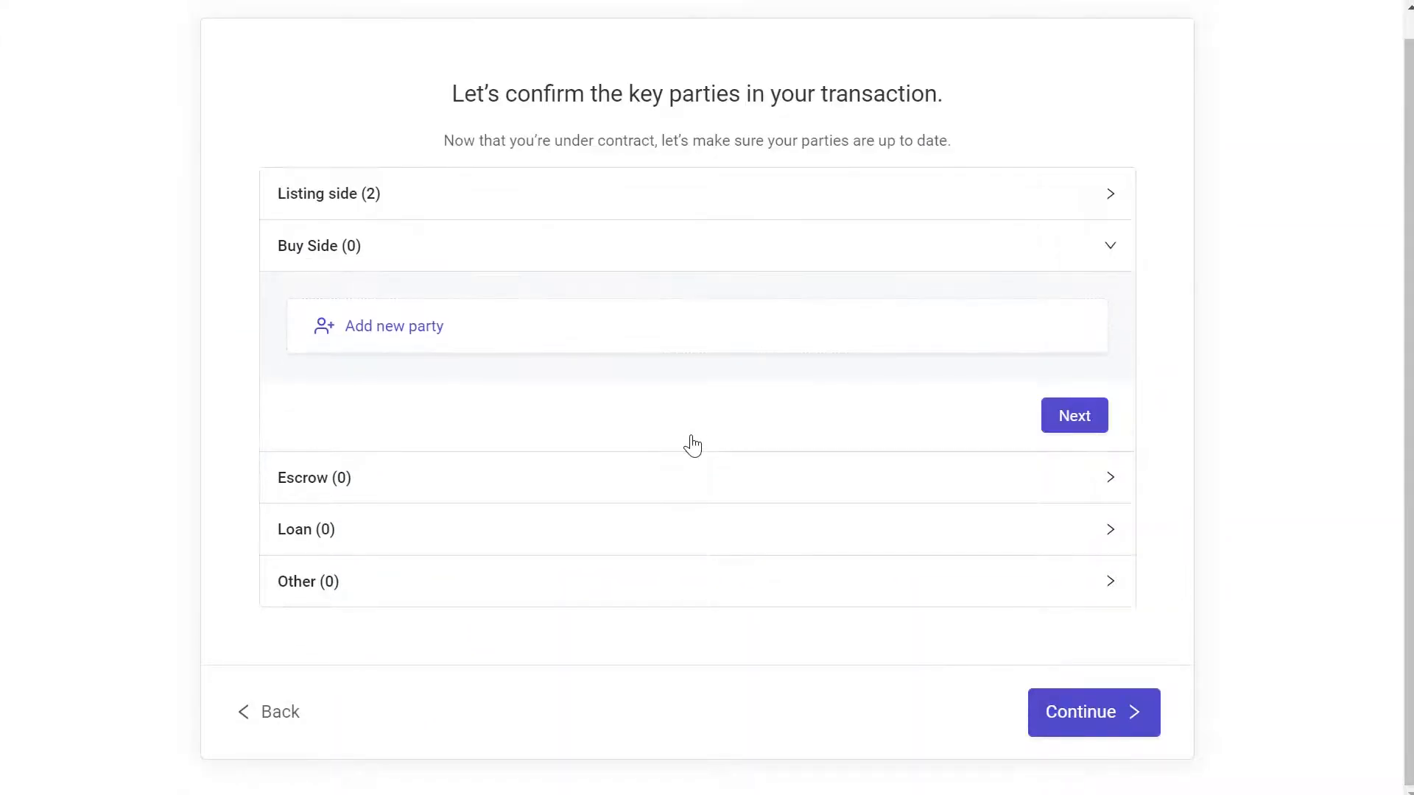
{"action": "left_click", "coordinate": [719, 347]}
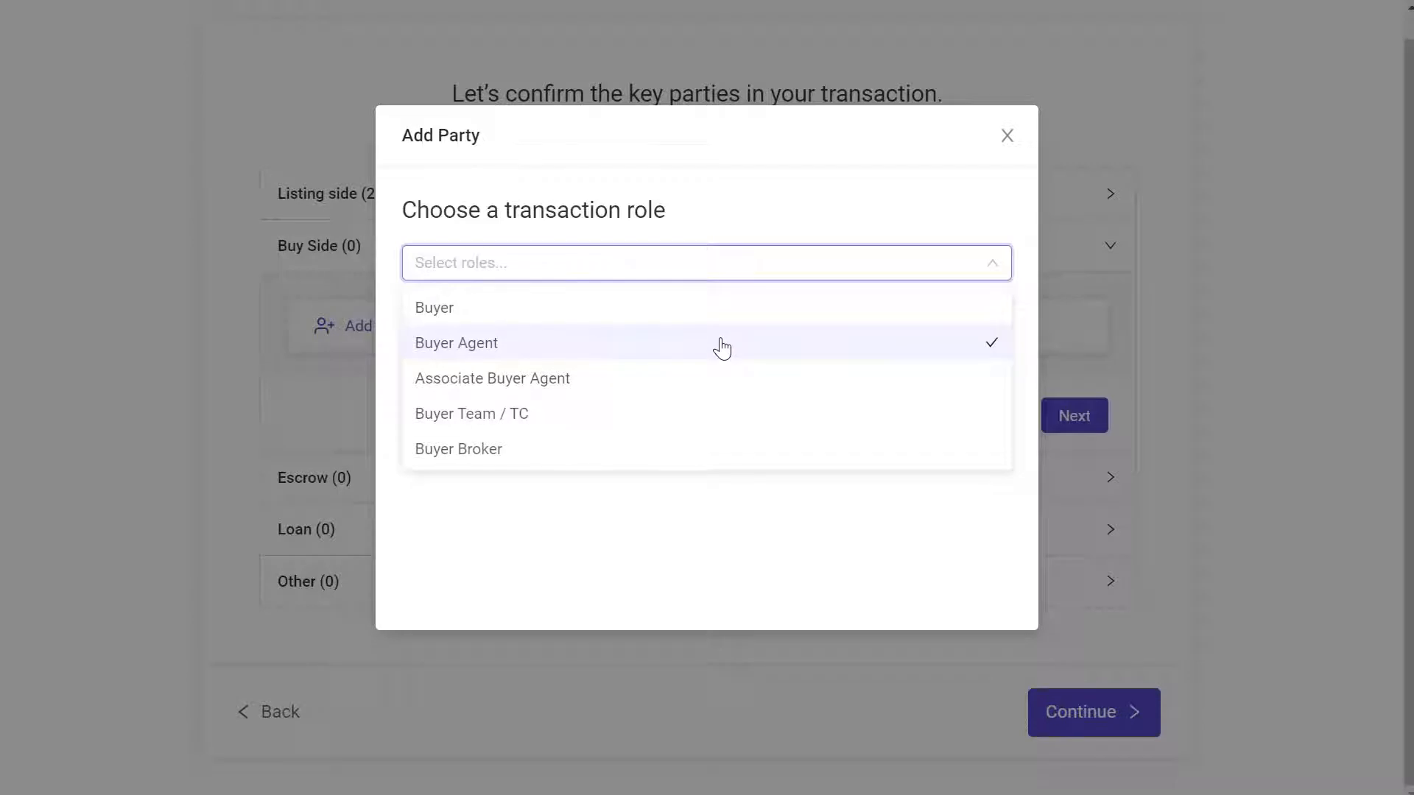
{"action": "left_click", "coordinate": [721, 324]}
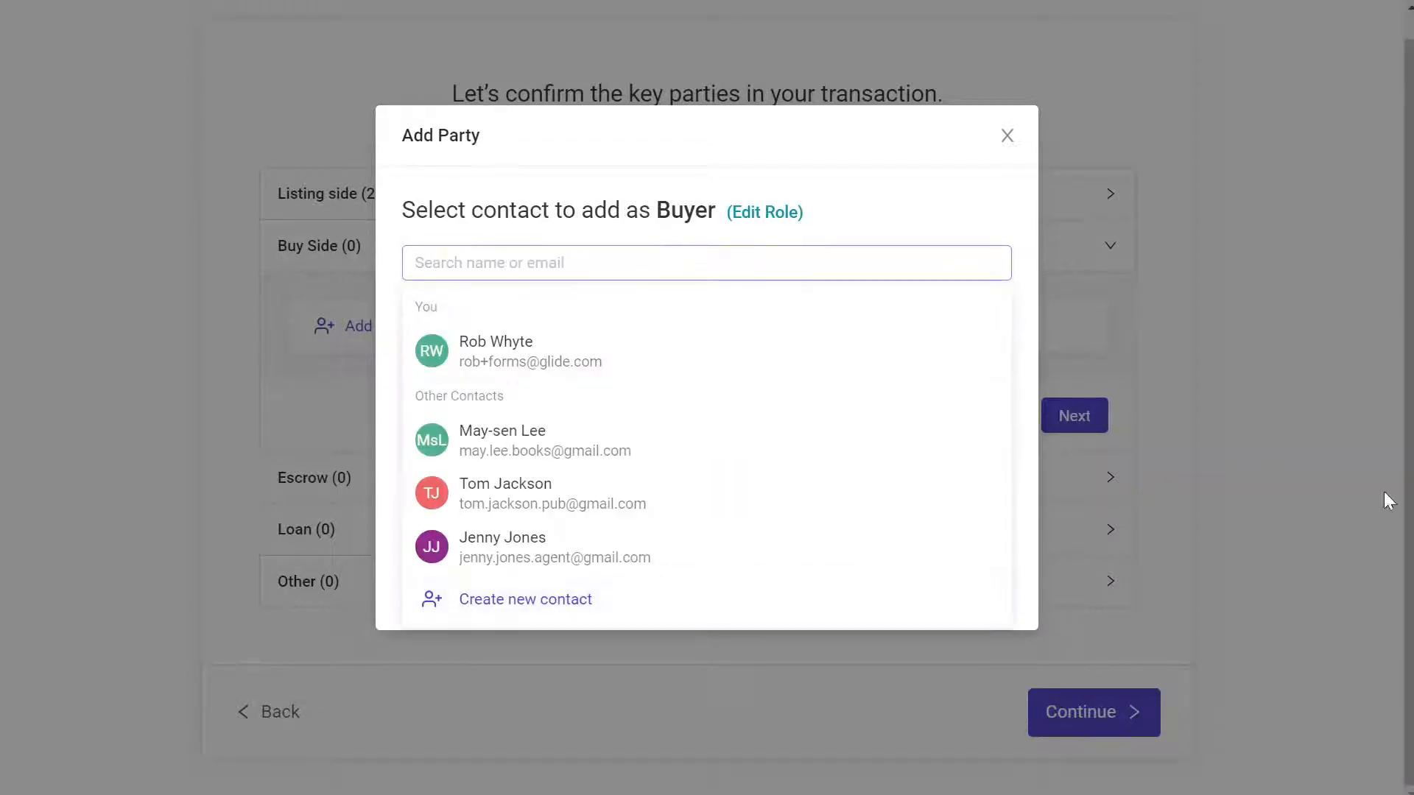
{"action": "left_click", "coordinate": [1196, 400]}
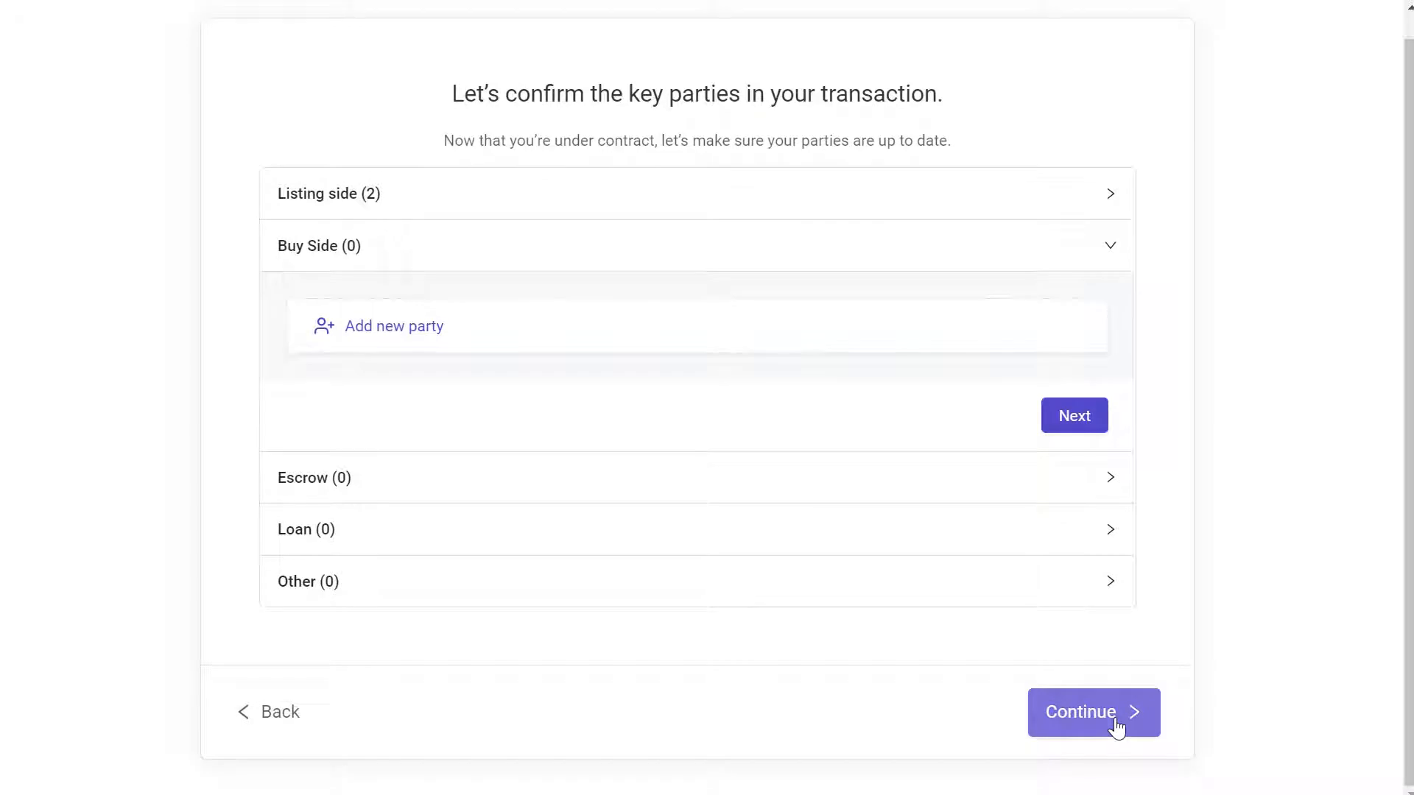
Step: Accept the transaction's key parties and open a new email for sharing the timeline and key contacts
{"action": "left_click", "coordinate": [1117, 727]}
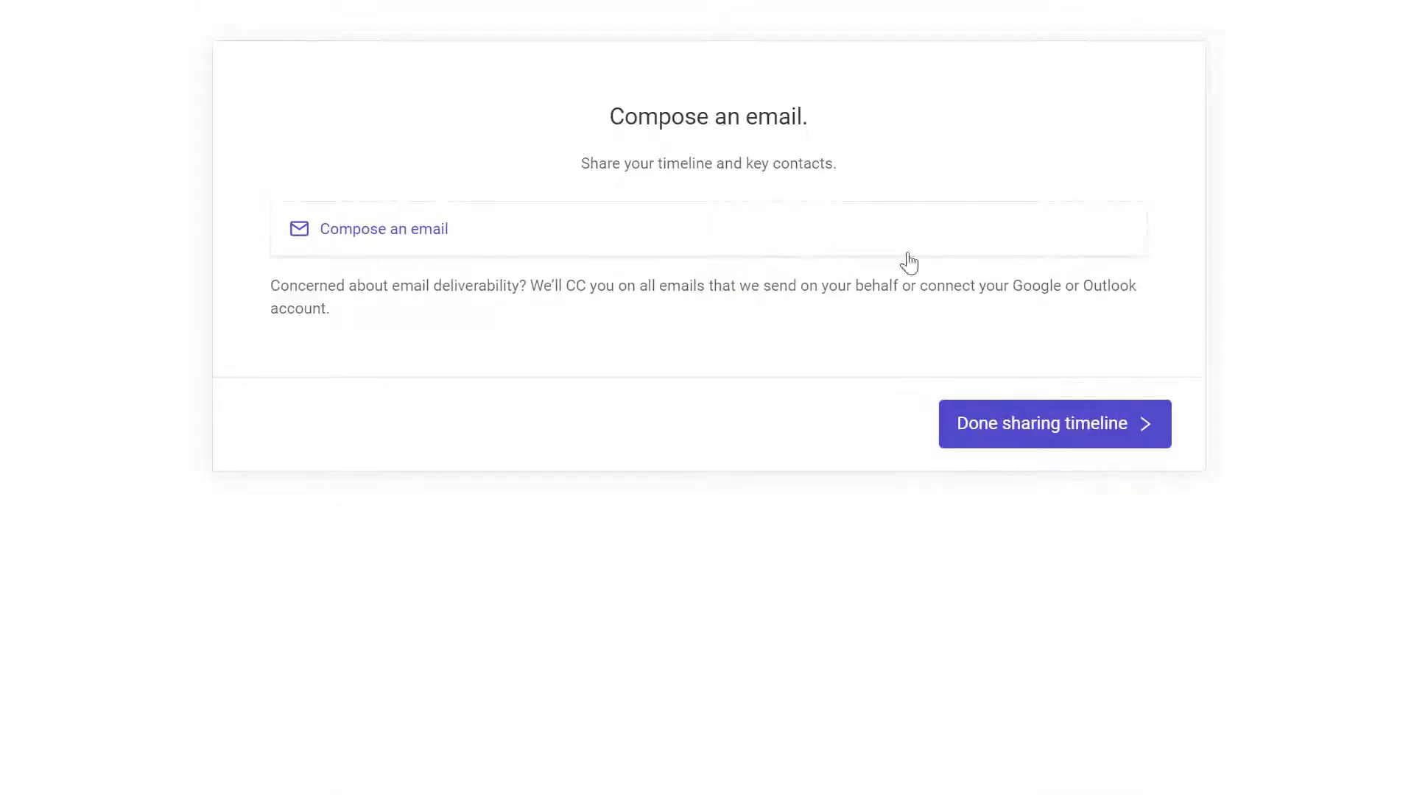
{"action": "left_click", "coordinate": [723, 222]}
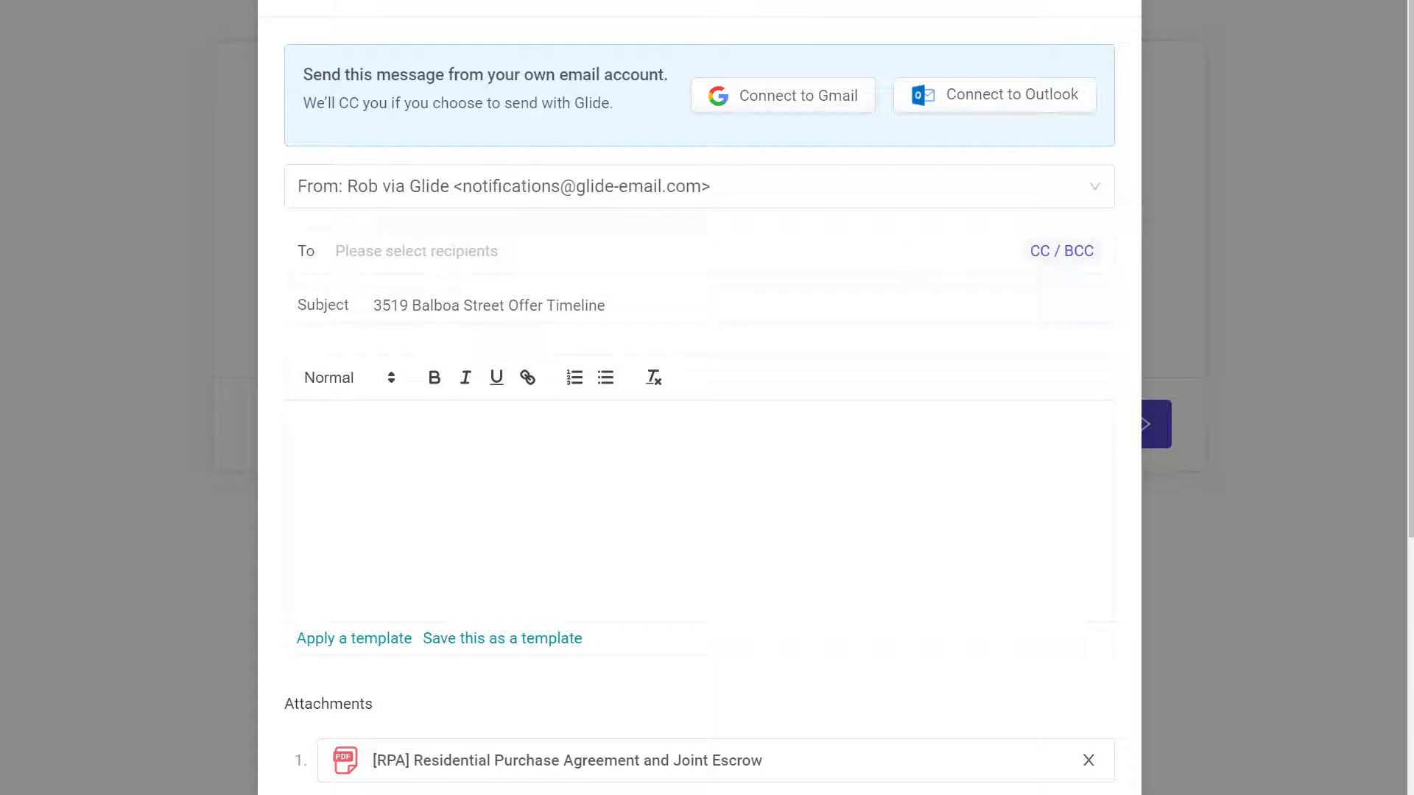
Step: Address the timeline email to the My Team and Clients group and write the message "Here is the timeline."
{"action": "left_click", "coordinate": [492, 246]}
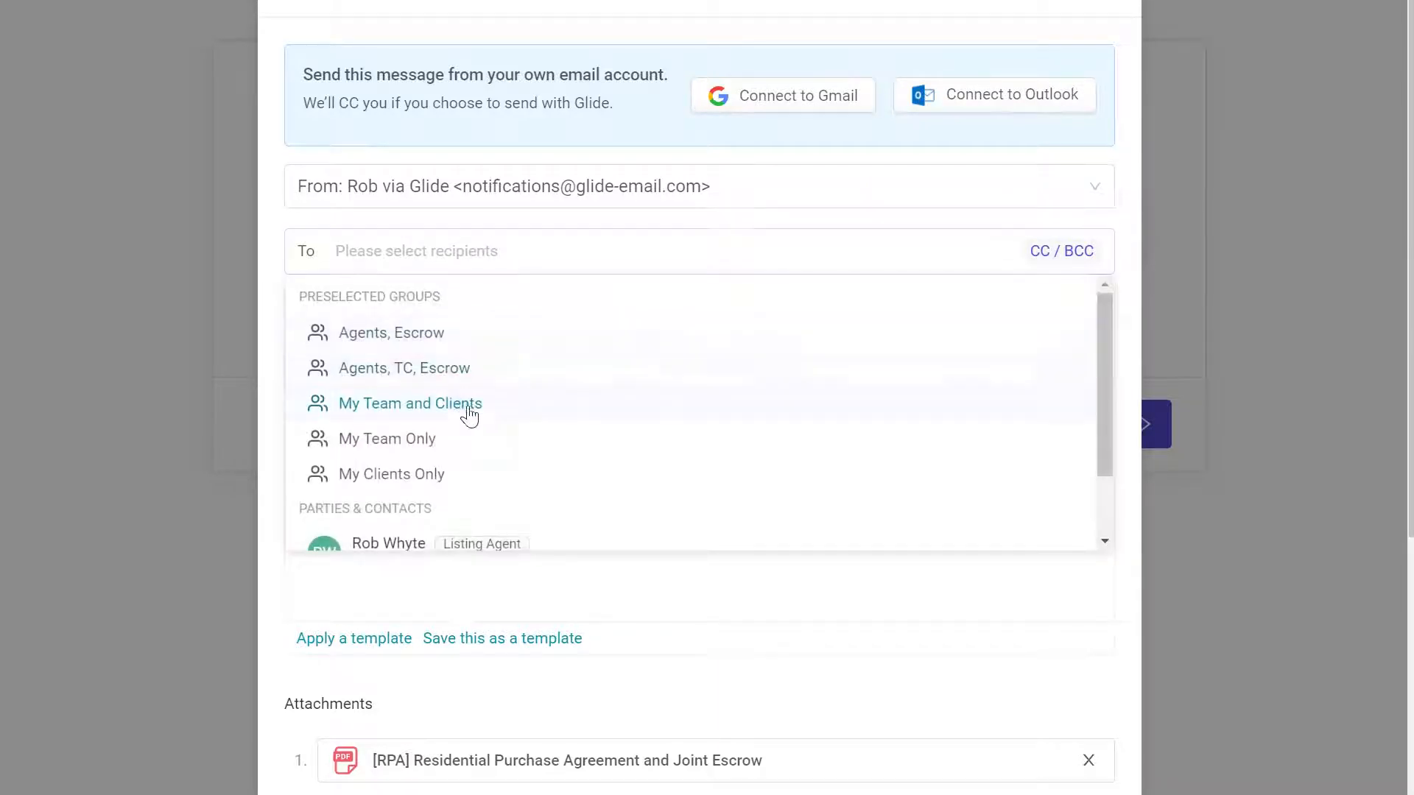
{"action": "left_click", "coordinate": [521, 413]}
{"action": "left_click", "coordinate": [667, 488]}
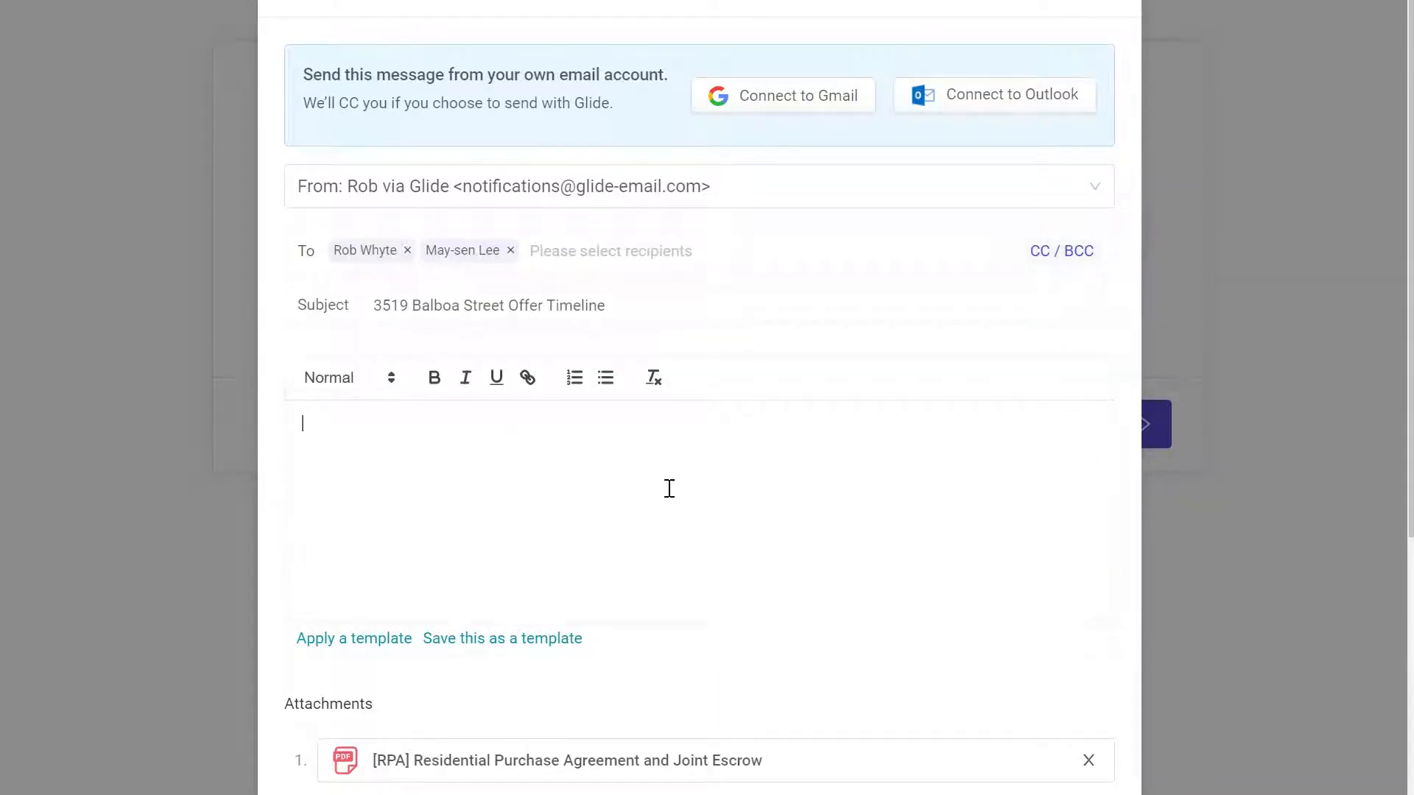
{"action": "type", "text": "Here is the timeline."}
{"action": "scroll", "coordinate": [849, 508], "scroll_direction": "down", "scroll_amount": 5}
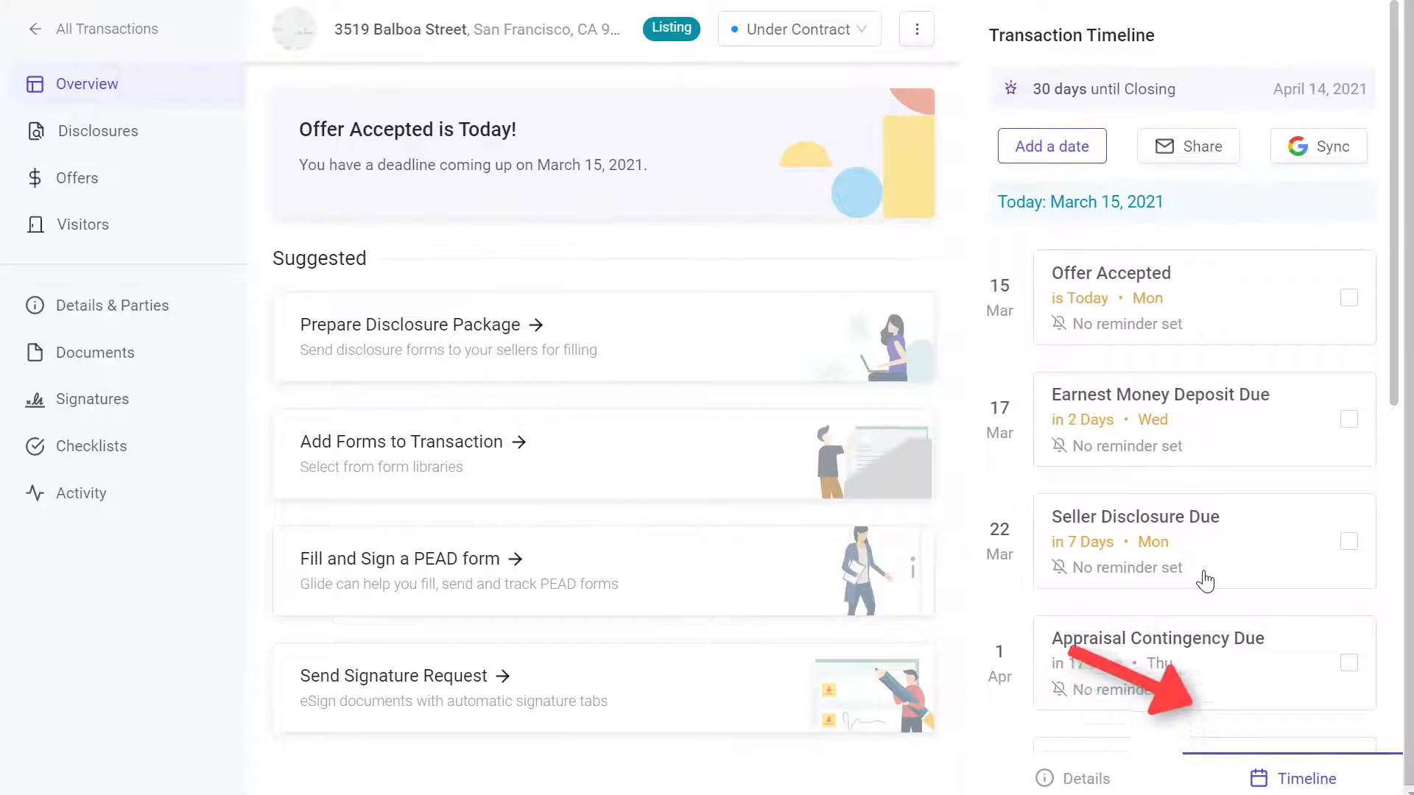
Step: Add a personal reminder of type Both, 2 Days before, to the Seller Disclosure Due date and save it
{"action": "left_click", "coordinate": [1200, 540]}
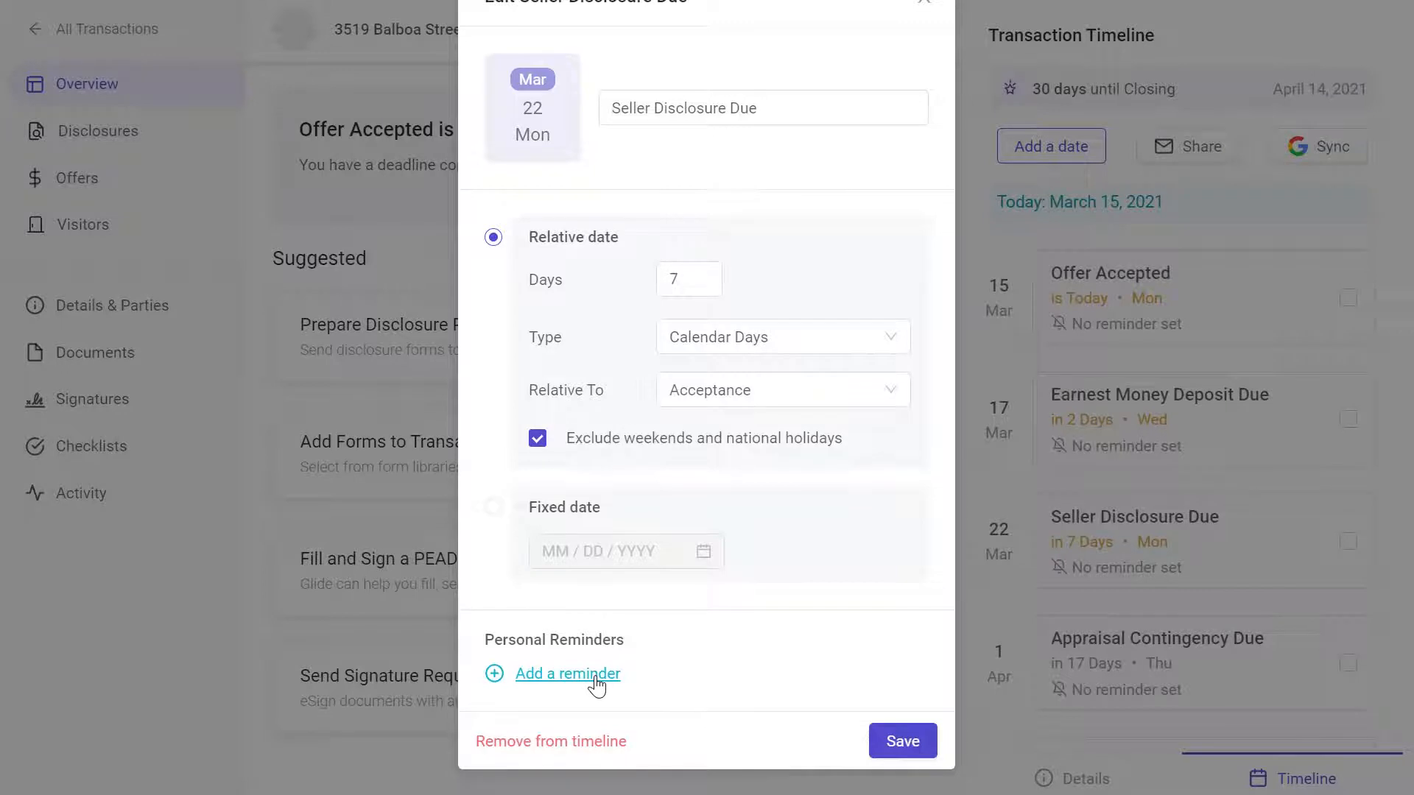
{"action": "scroll", "coordinate": [871, 427], "scroll_direction": "down", "scroll_amount": 2}
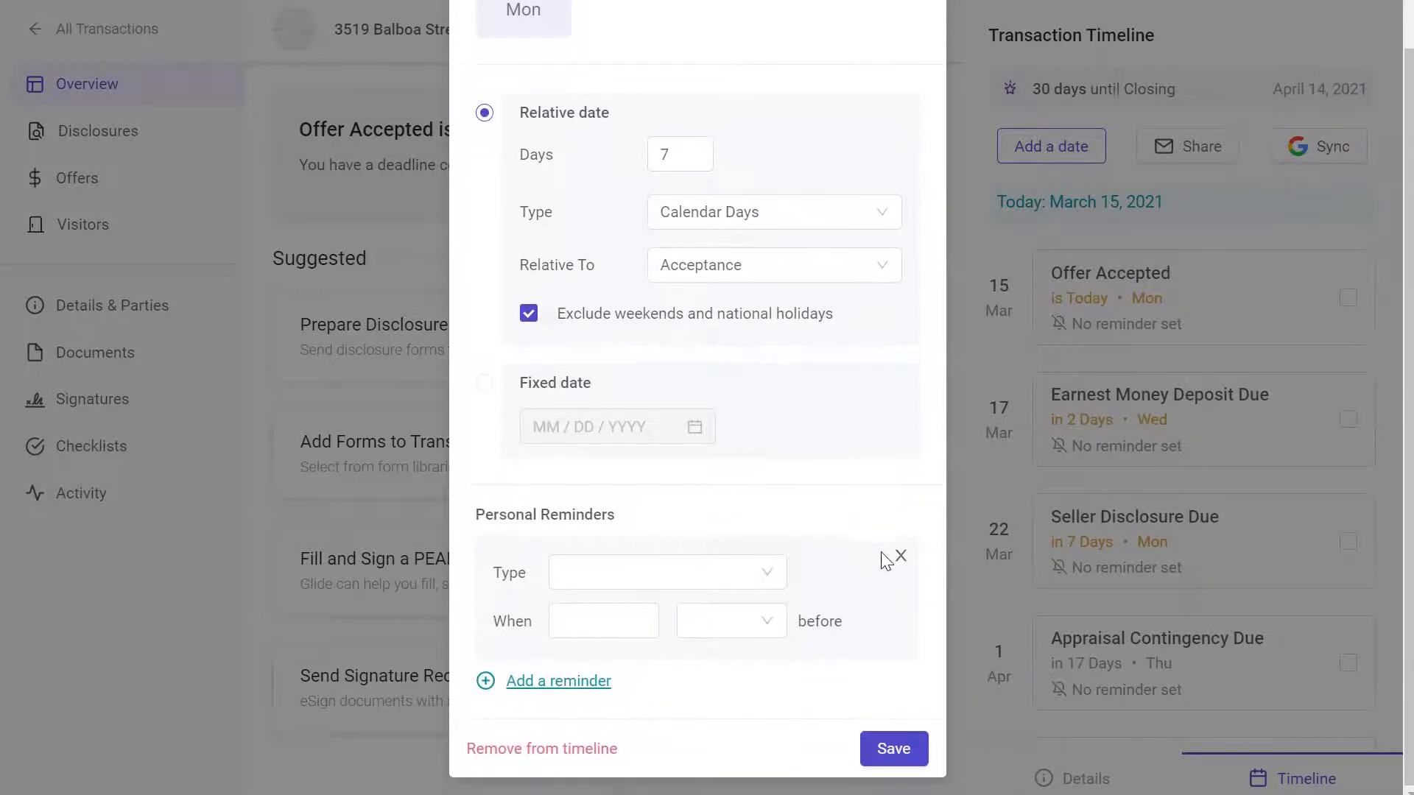
{"action": "left_click", "coordinate": [703, 579]}
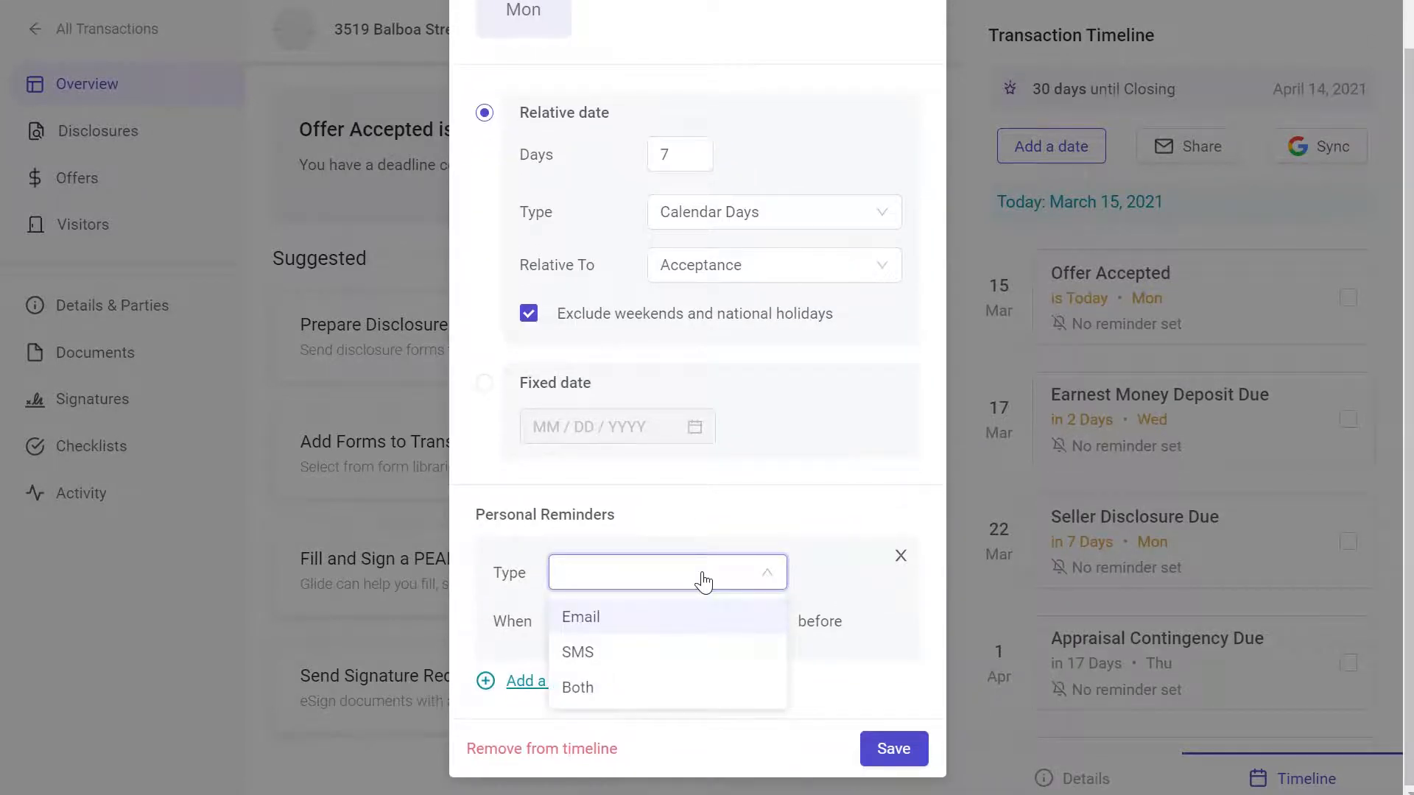
{"action": "left_click", "coordinate": [652, 692]}
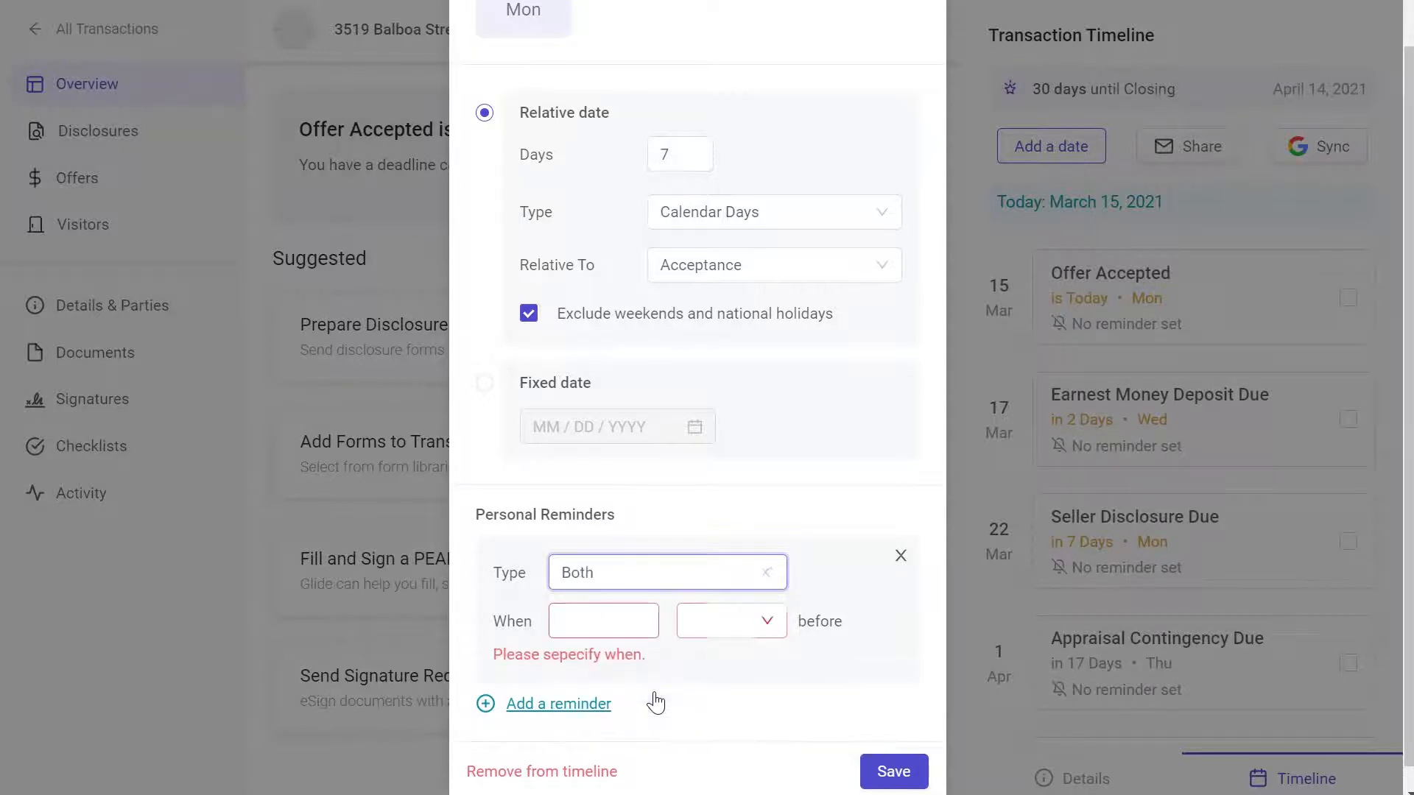
{"action": "left_click", "coordinate": [623, 621]}
{"action": "type", "text": "2"}
{"action": "left_click", "coordinate": [729, 625]}
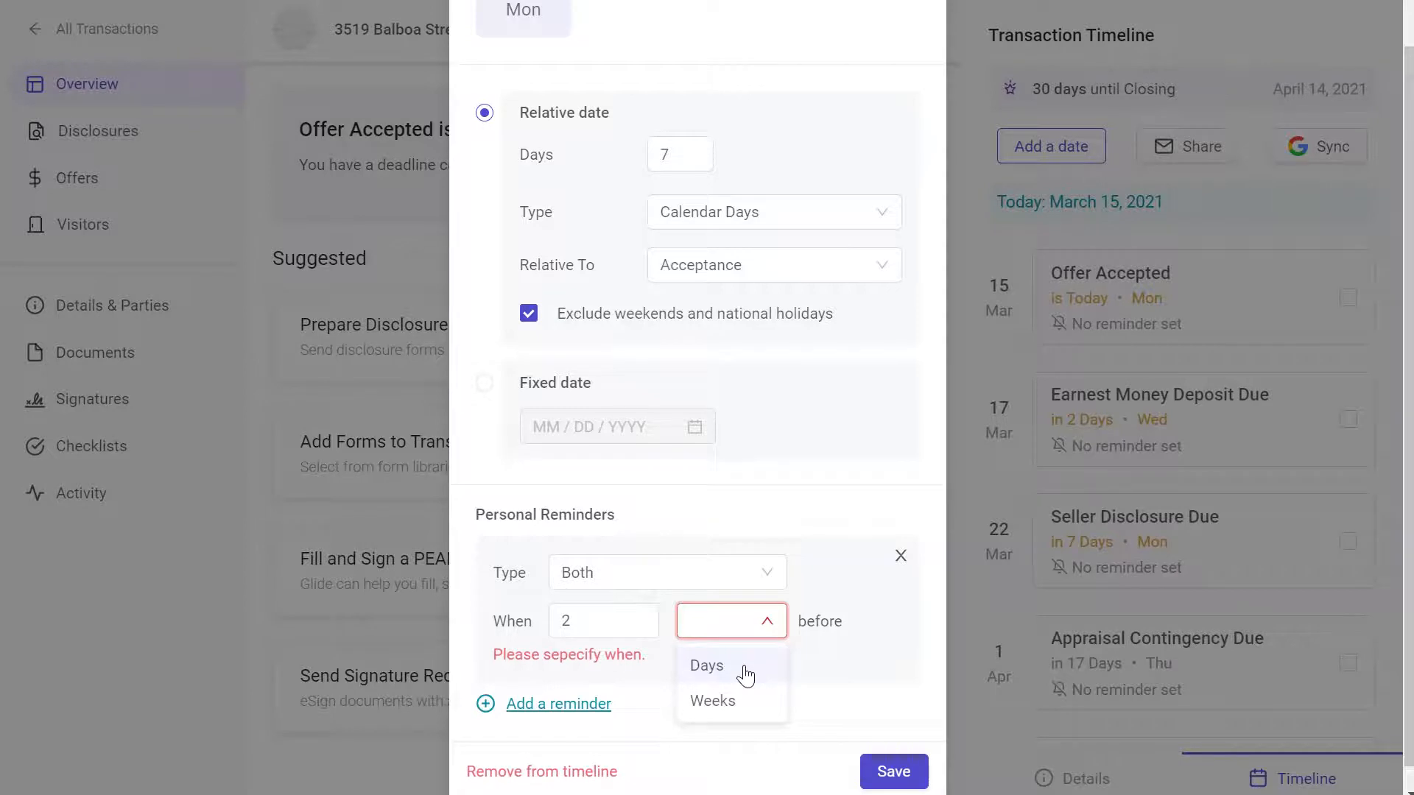
{"action": "left_click", "coordinate": [744, 666]}
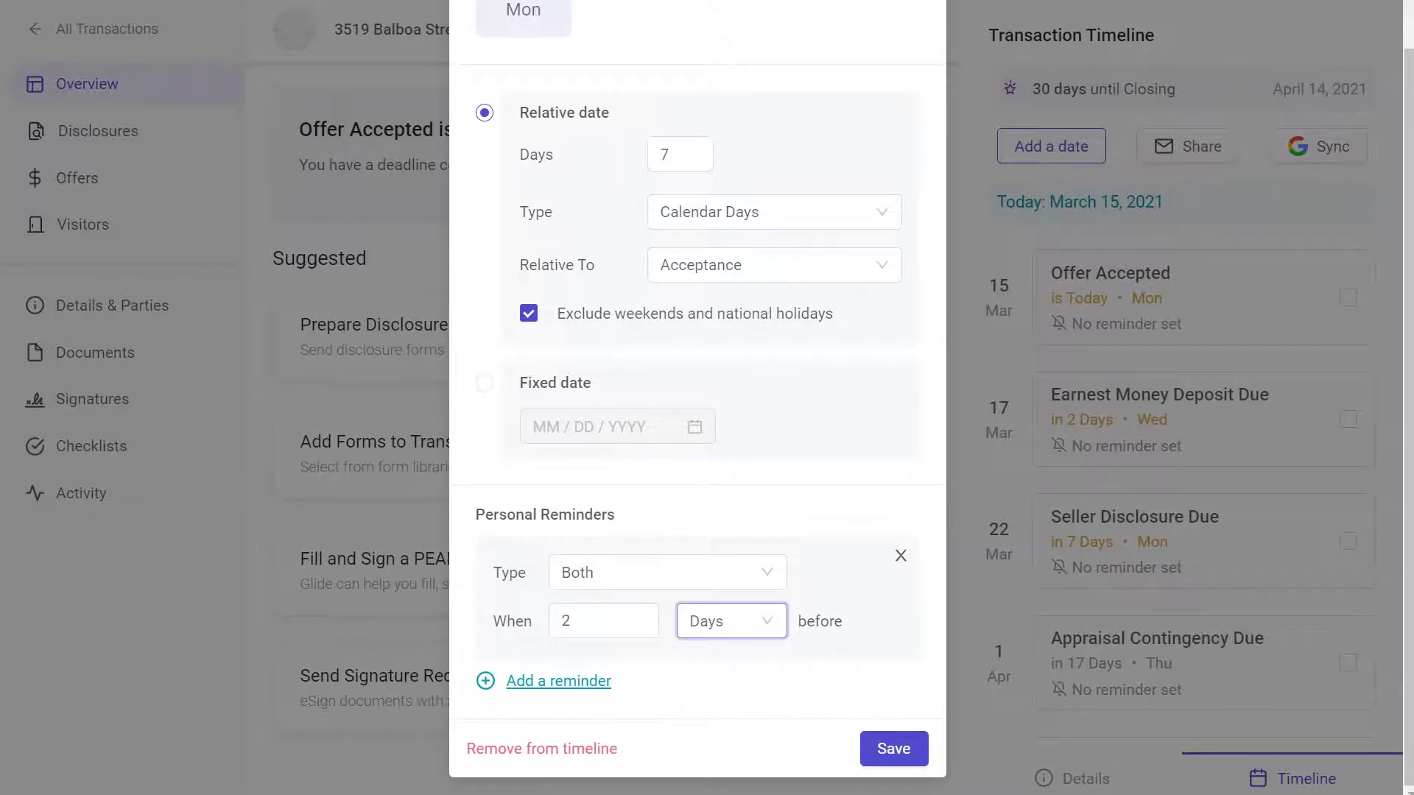
{"action": "left_click", "coordinate": [893, 751]}
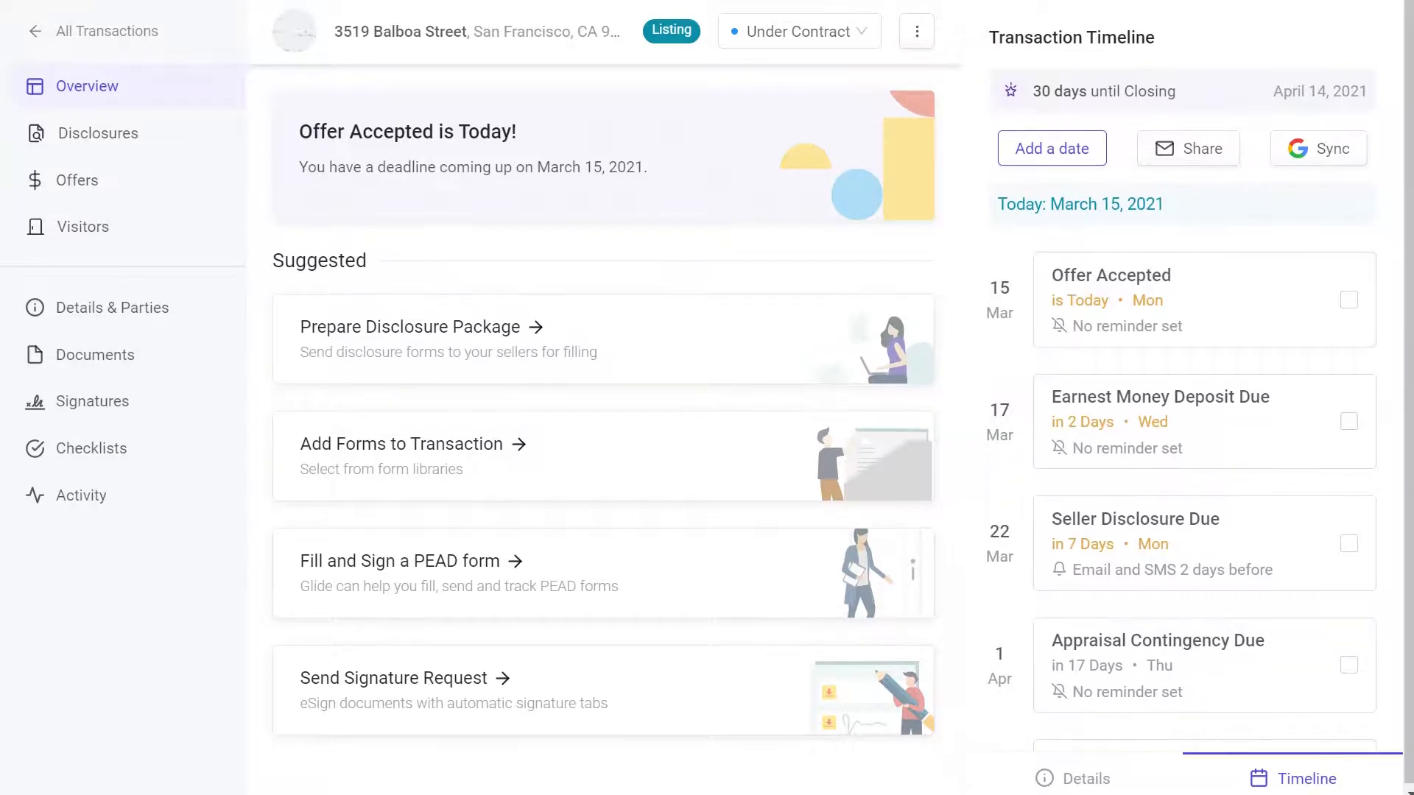
Step: Reopen the Seller Disclosure Due date and set its personal reminder to 3 Days before
{"action": "left_click", "coordinate": [1262, 561]}
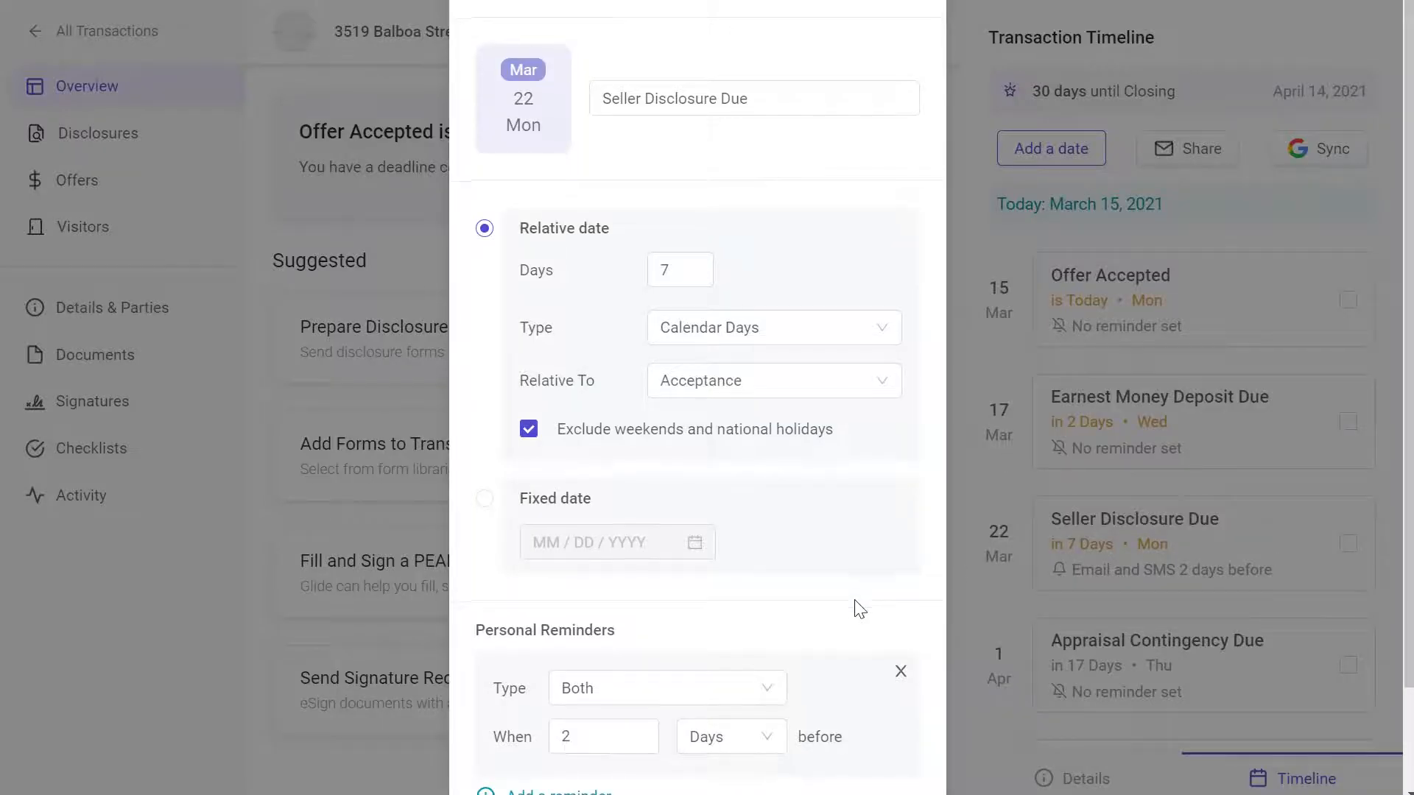
{"action": "scroll", "coordinate": [859, 609], "scroll_direction": "down", "scroll_amount": 2}
{"action": "left_click_drag", "start_coordinate": [574, 622], "coordinate": [558, 621]}
{"action": "type", "text": "3"}
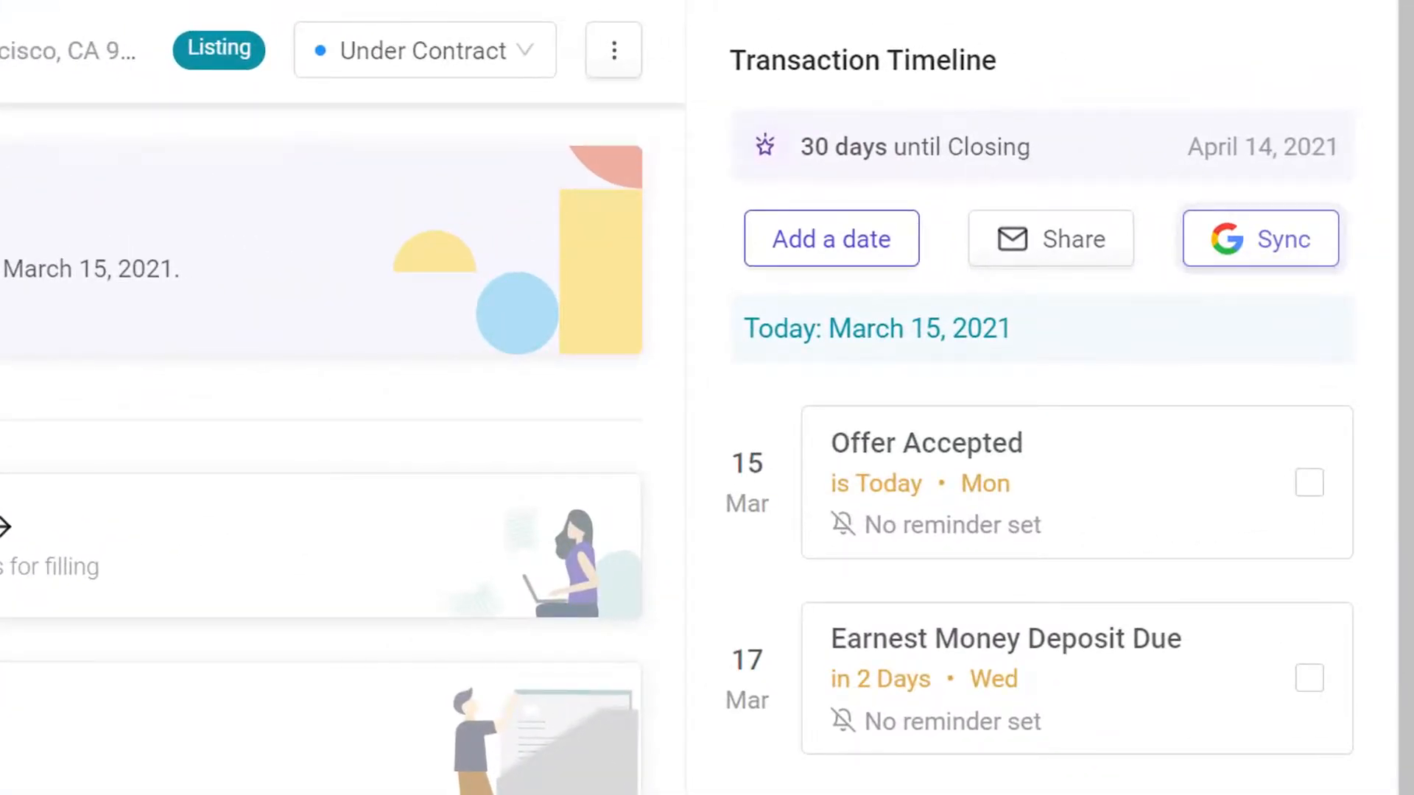
Step: Start syncing the timeline with Google, keep all key dates selected for the calendar, and continue to the account connection
{"action": "left_click", "coordinate": [1261, 238]}
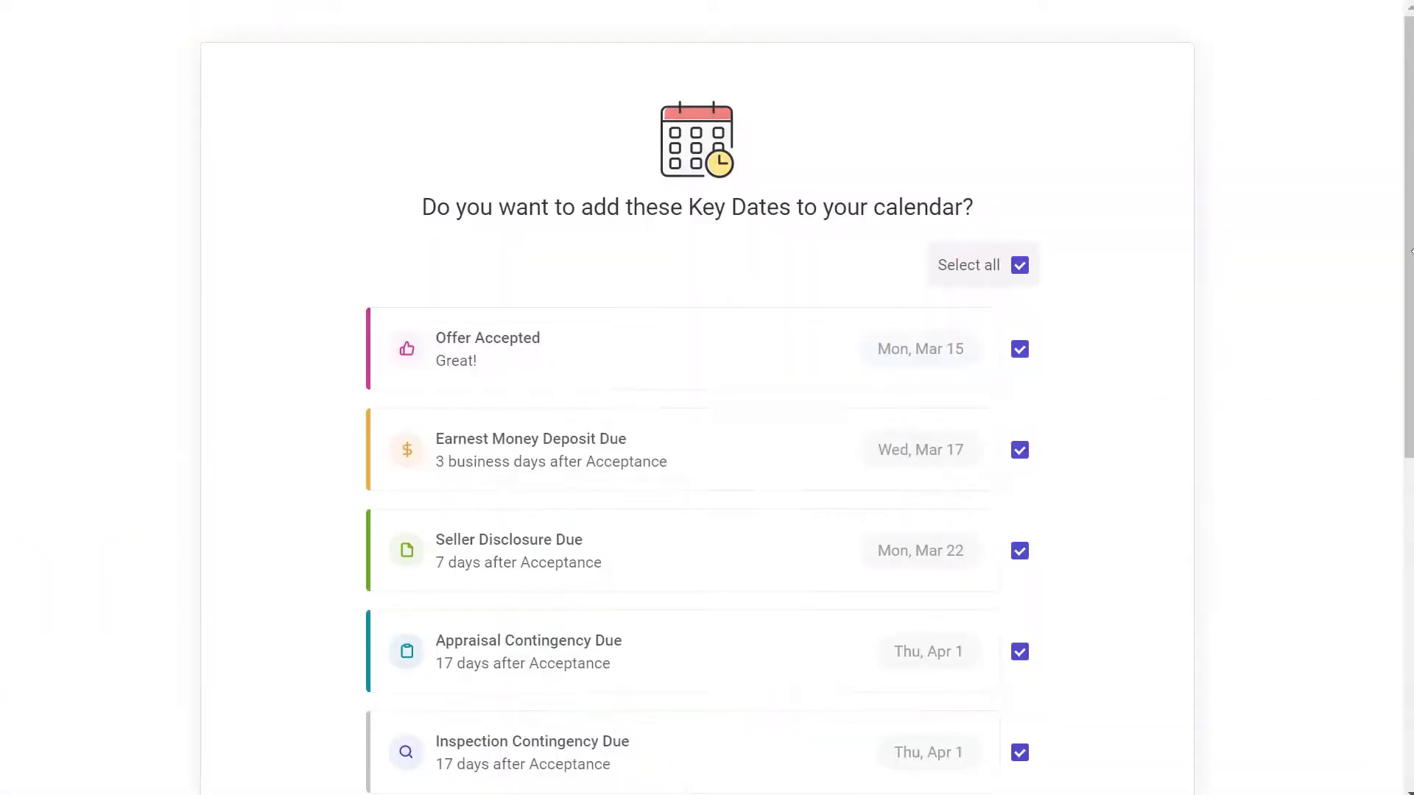
{"action": "left_click_drag", "start_coordinate": [1408, 236], "coordinate": [1408, 561]}
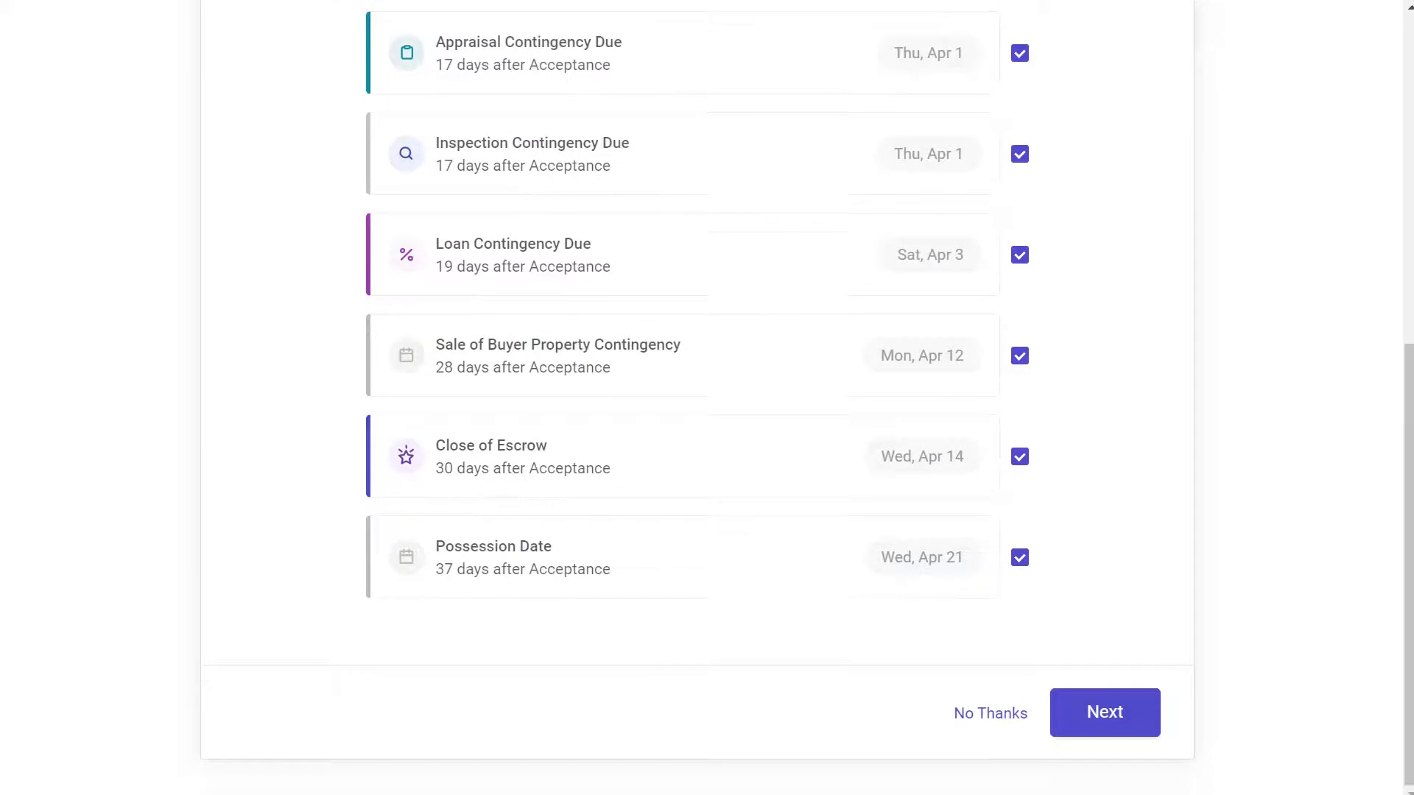
{"action": "left_click", "coordinate": [1102, 713]}
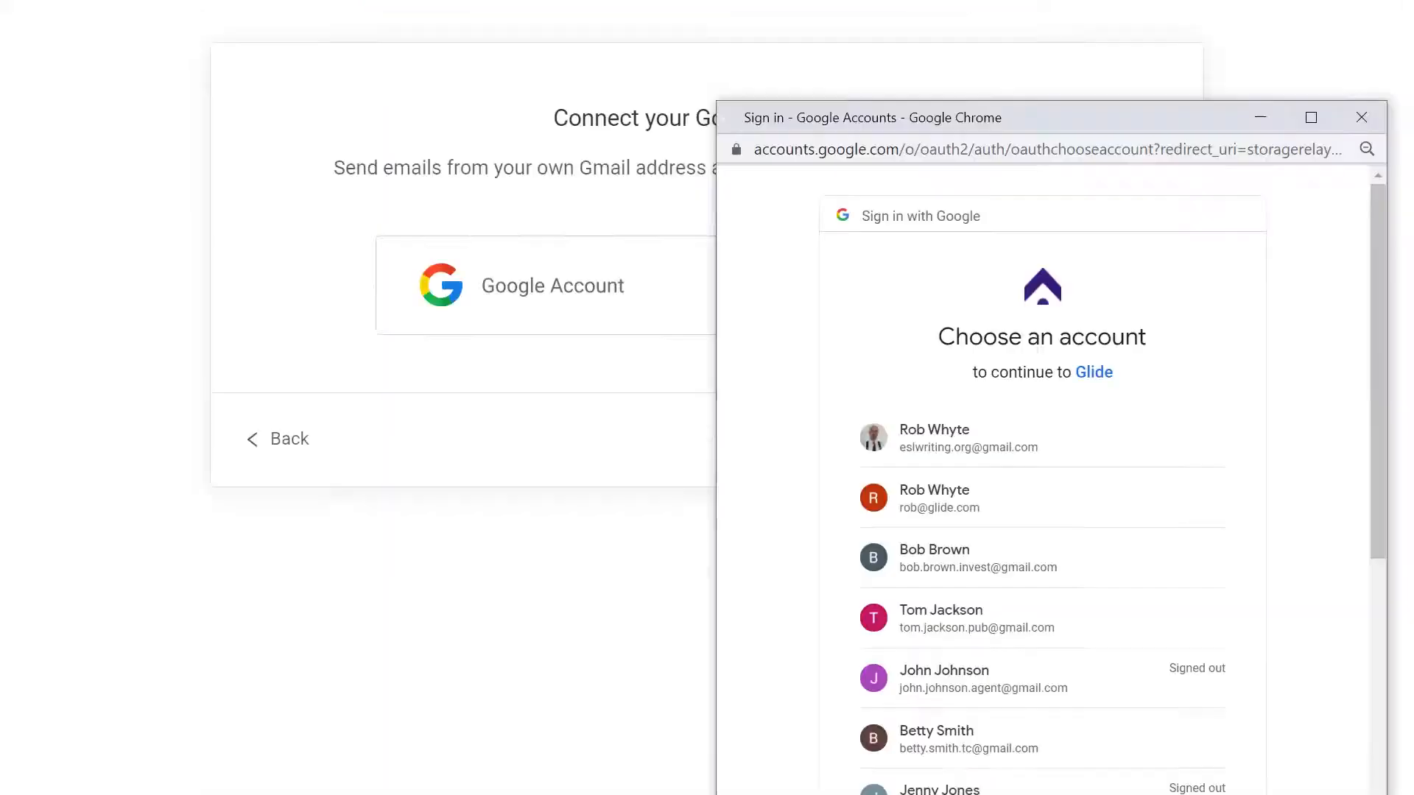
Step: Choose the first listed Google account and allow Glide to edit its calendar events and send email on its behalf
{"action": "left_click_drag", "start_coordinate": [1373, 409], "coordinate": [1408, 441]}
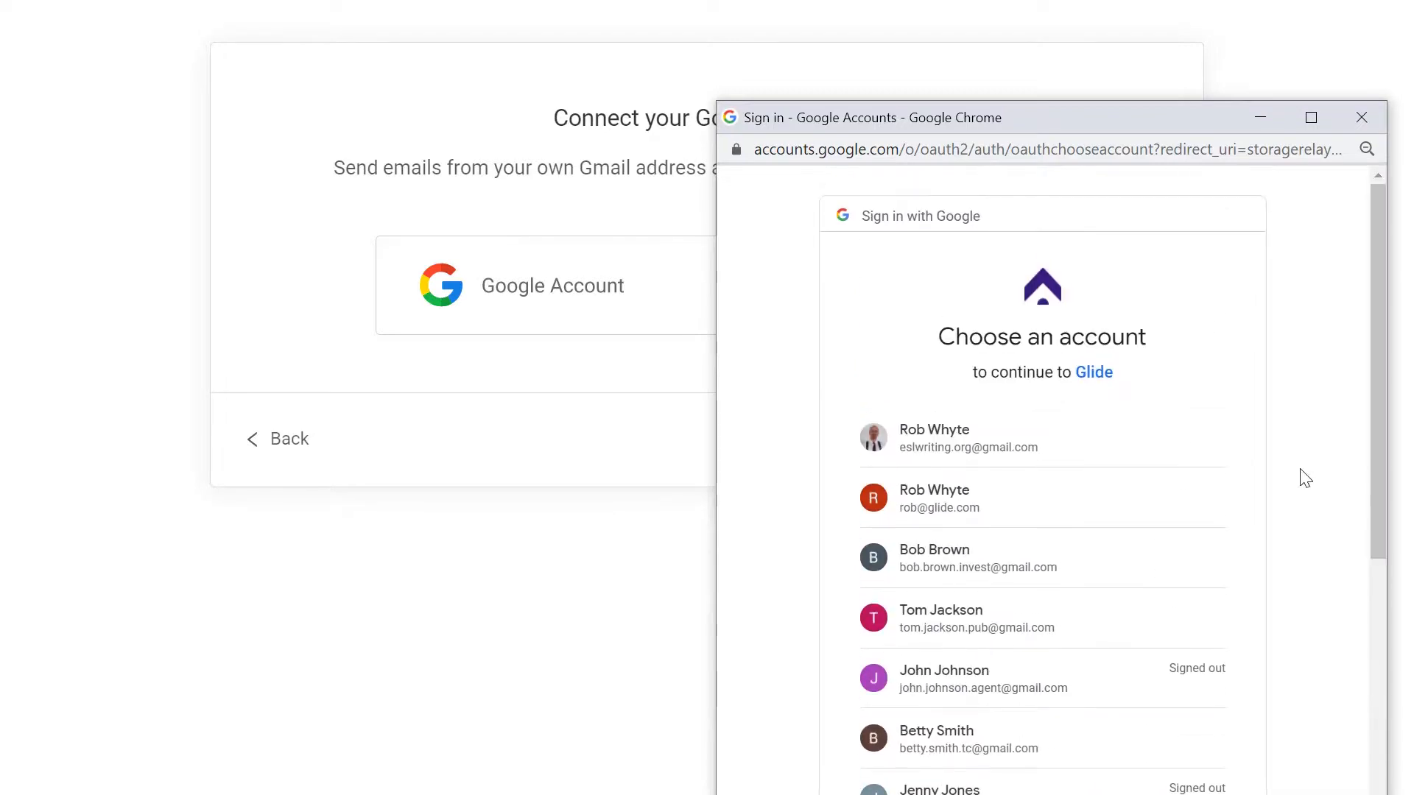
{"action": "left_click", "coordinate": [1152, 438]}
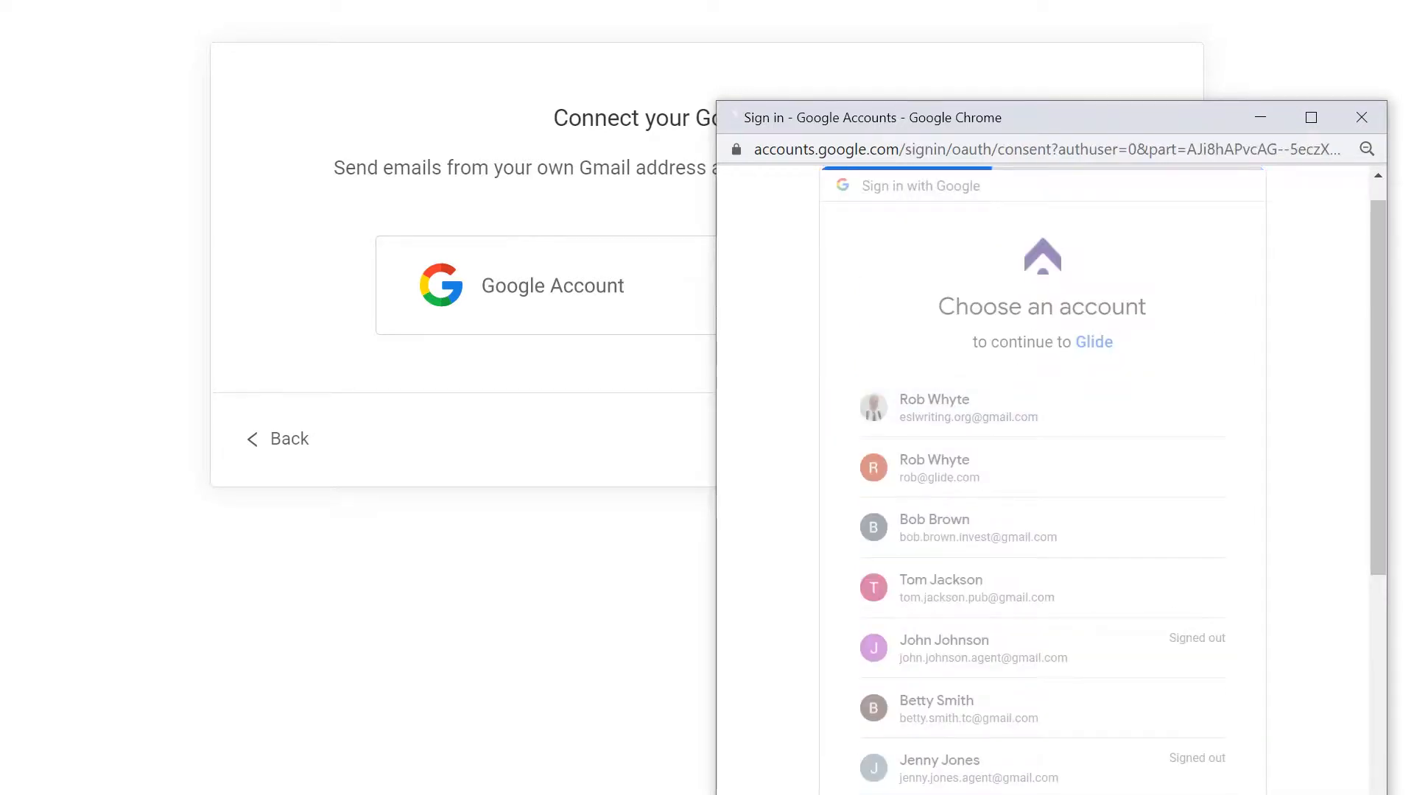
{"action": "scroll", "coordinate": [1043, 486], "scroll_direction": "down", "scroll_amount": 1}
{"action": "left_click", "coordinate": [1184, 788]}
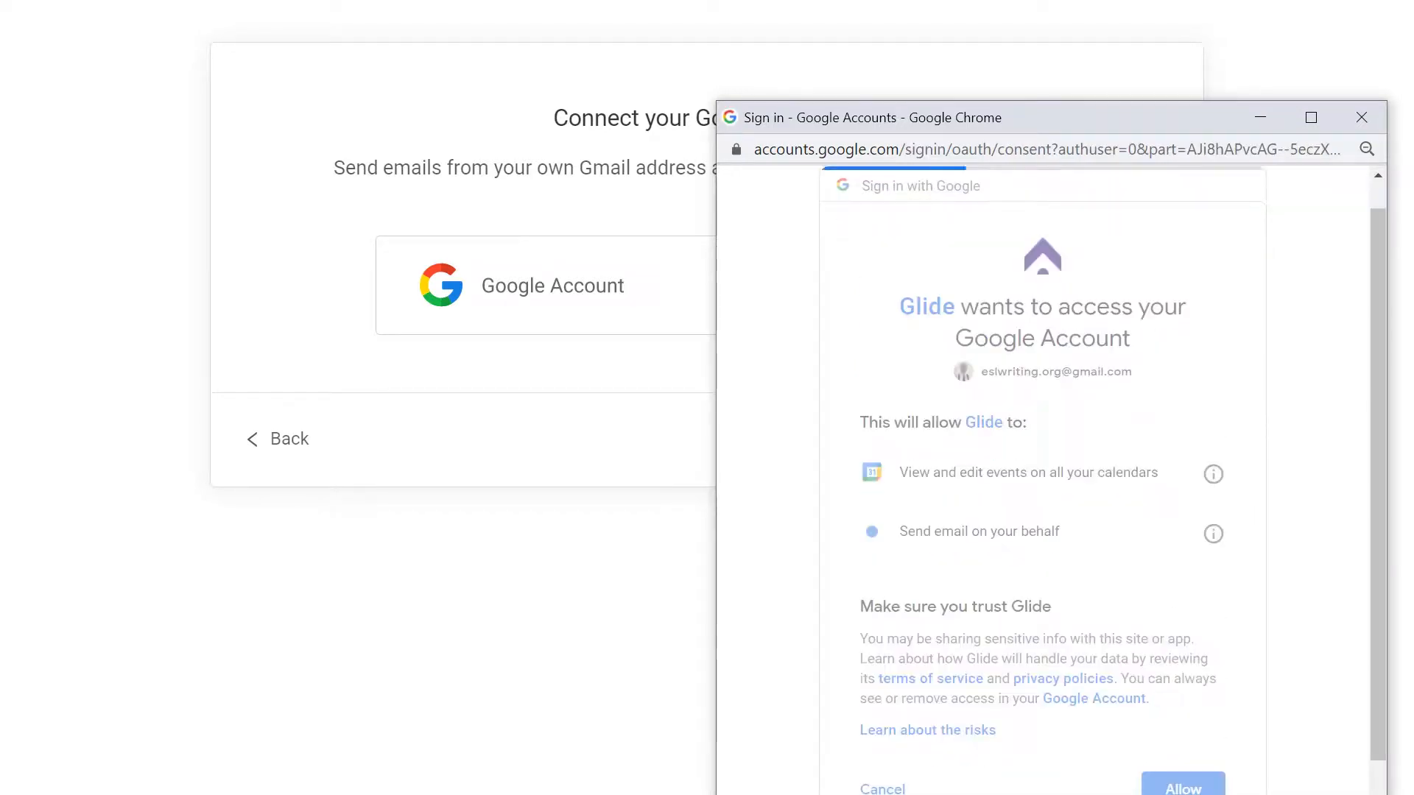